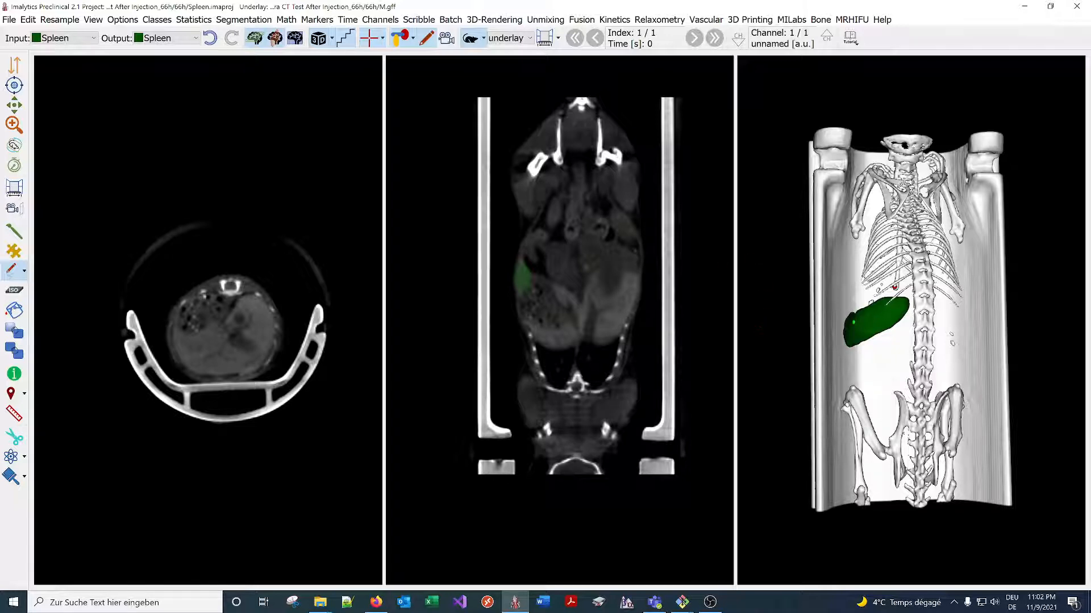
Check the coronal slices of the spleen segmentation project and load the 00h05min After Injection scan as underlay
drag(578, 240, 583, 268)
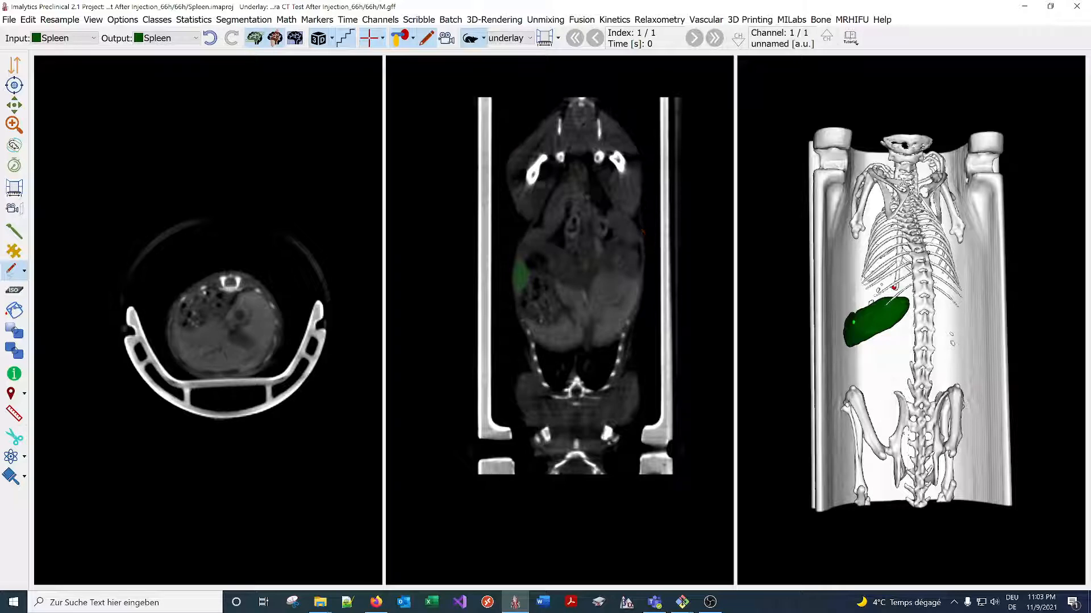
key(ctrl+Page_Down)
click(543, 316)
click(595, 316)
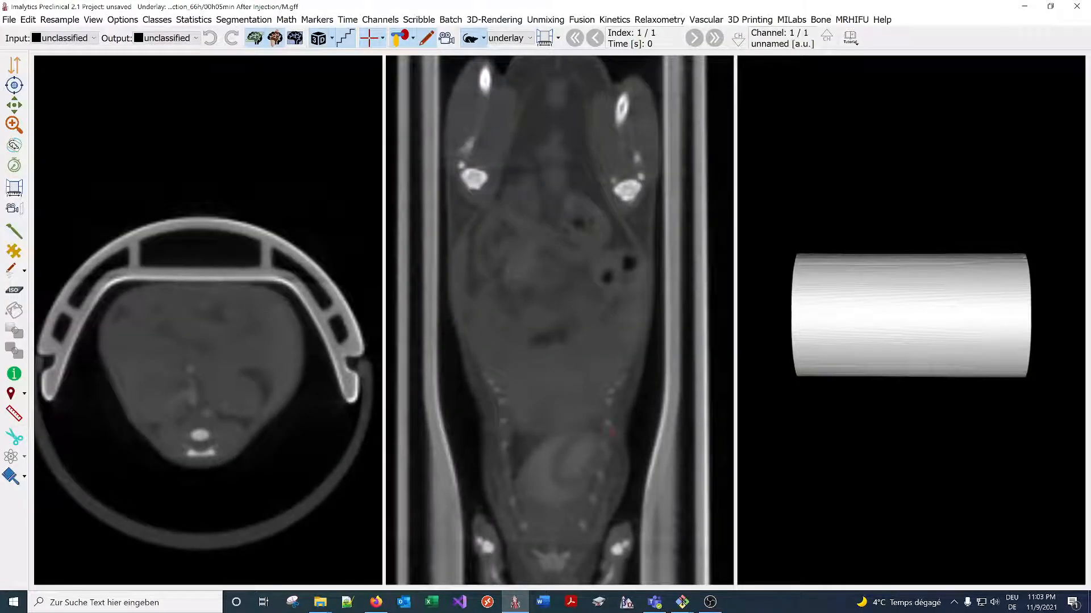
Examine the thorax and abdomen slices of the 00h05min scan and rotate the 3D rendering until the skeleton stands upright
click(554, 472)
scroll(565, 326, up, 2)
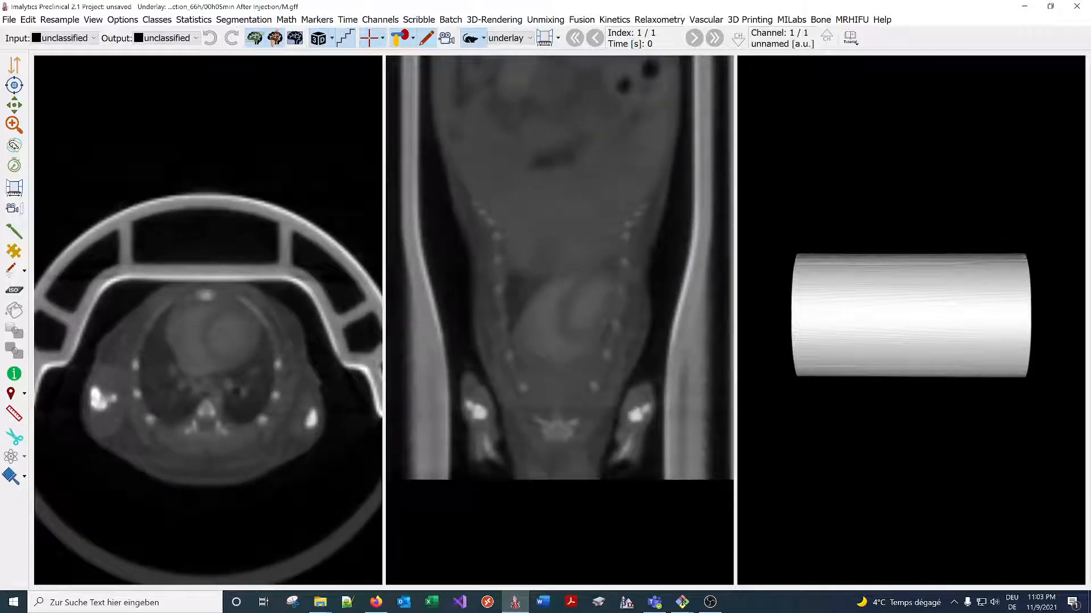
drag(226, 329, 230, 385)
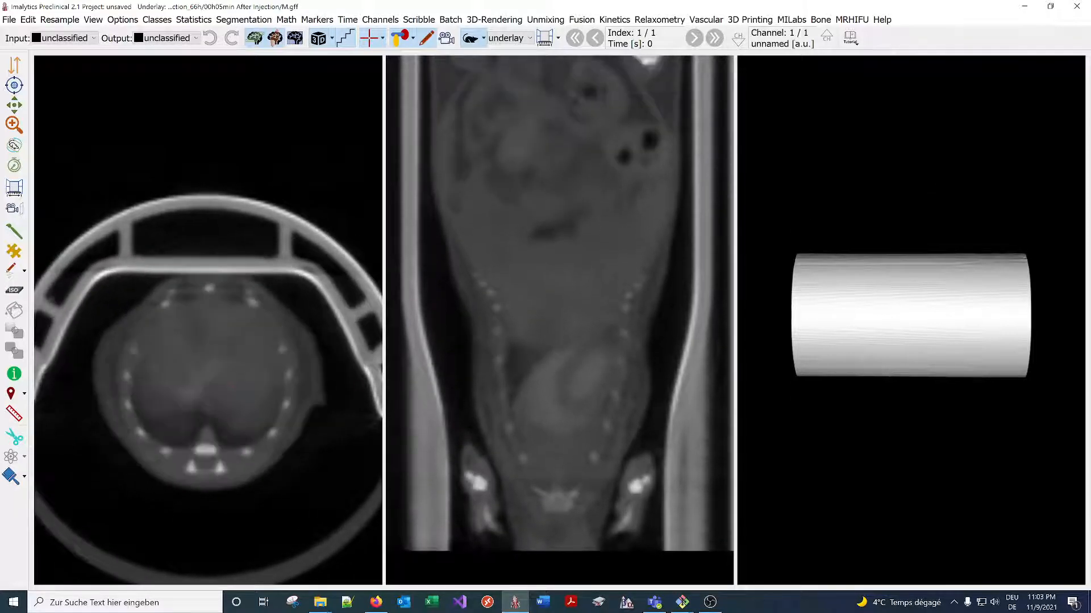
drag(928, 470, 793, 328)
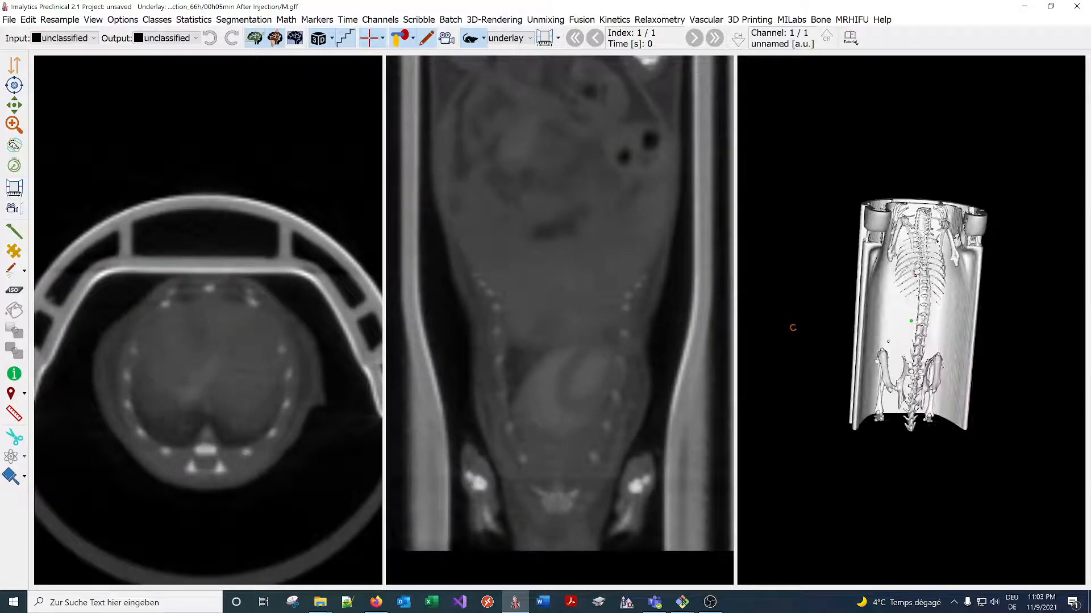
Load the 01h scan without creating a project file and look through its slices from abdomen to thorax
key(Page_Down)
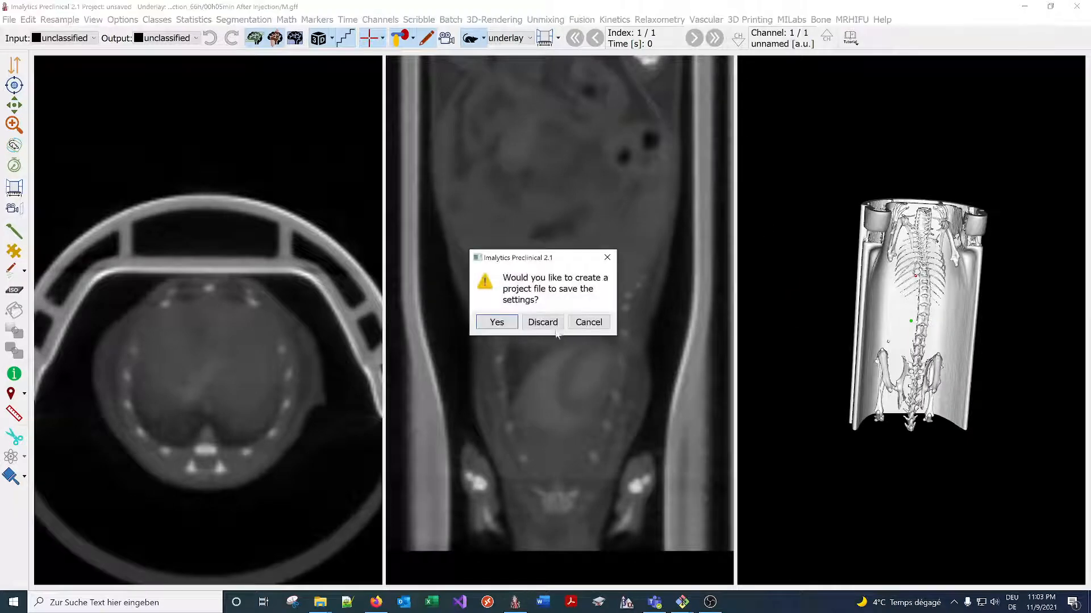
click(553, 327)
drag(557, 381, 566, 159)
click(555, 324)
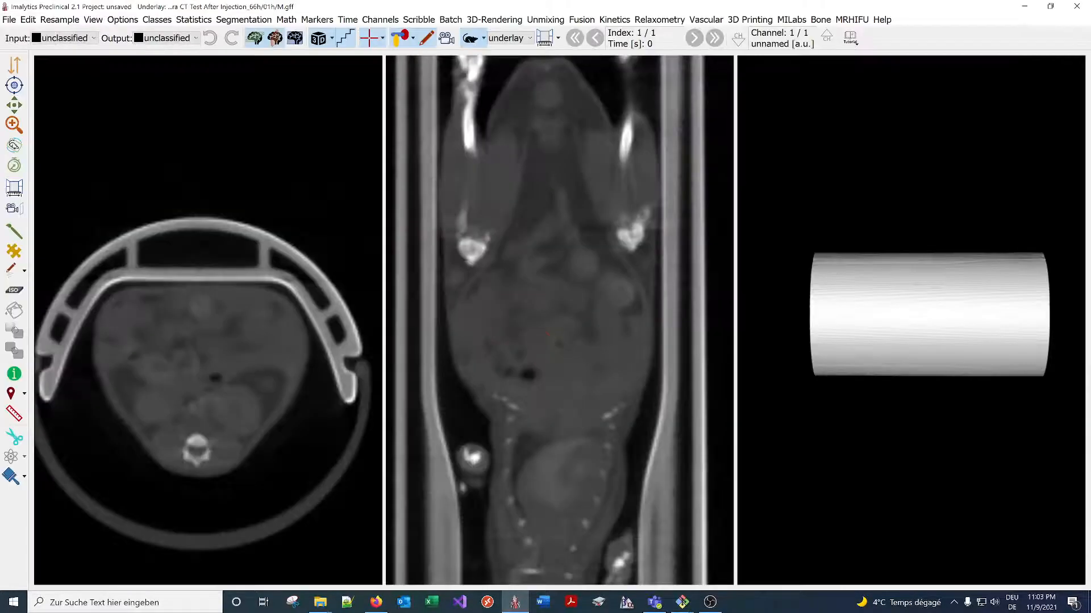
drag(254, 367, 254, 341)
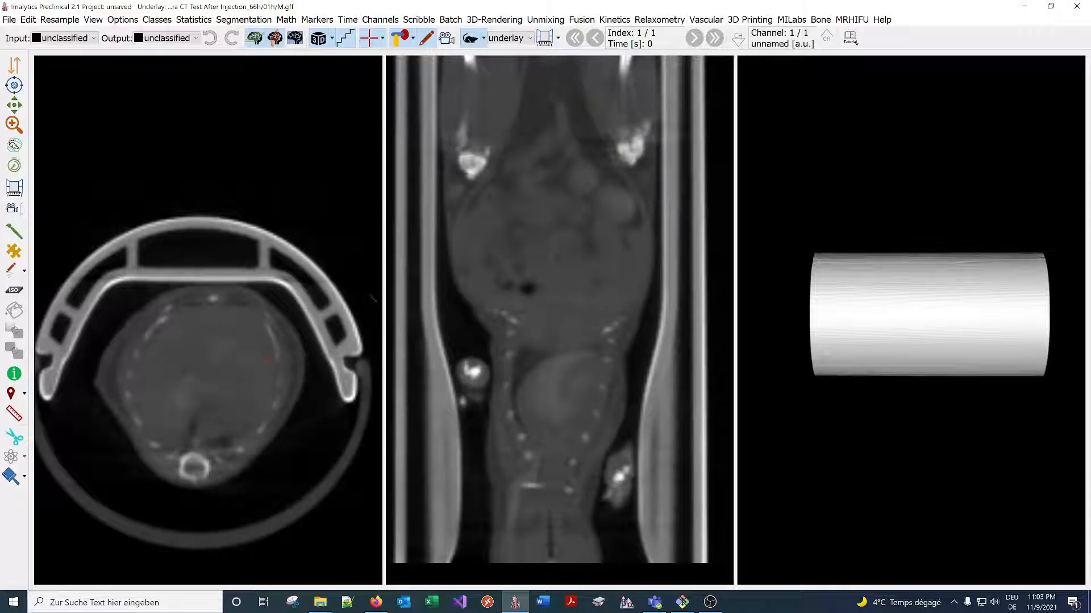
Load the 03h scan, discarding the project settings, and look through its coronal and axial slices
key(alt+F4)
click(546, 329)
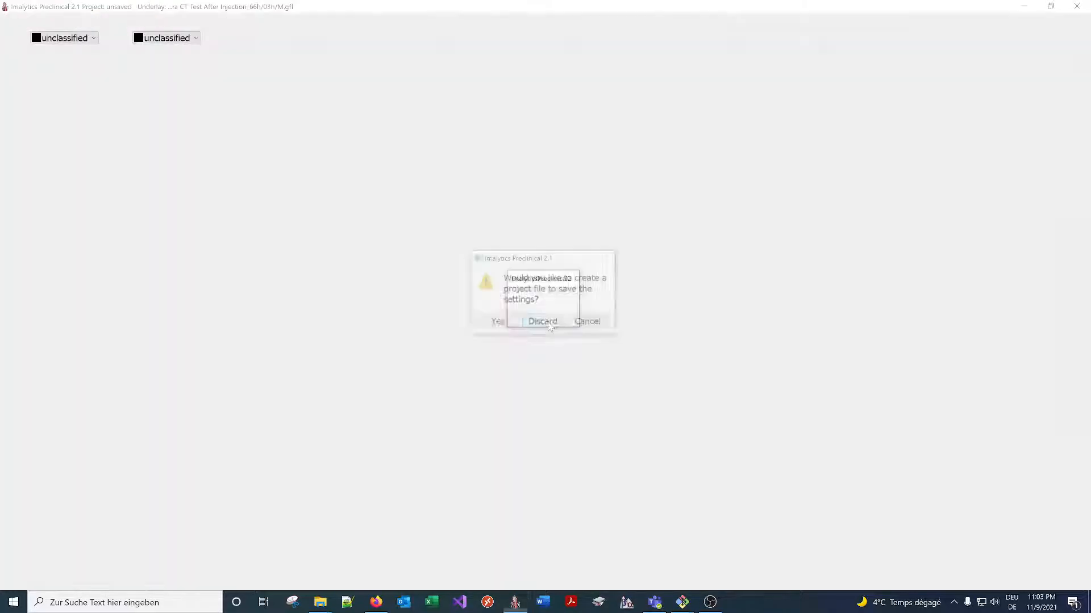
scroll(532, 407, down, 10)
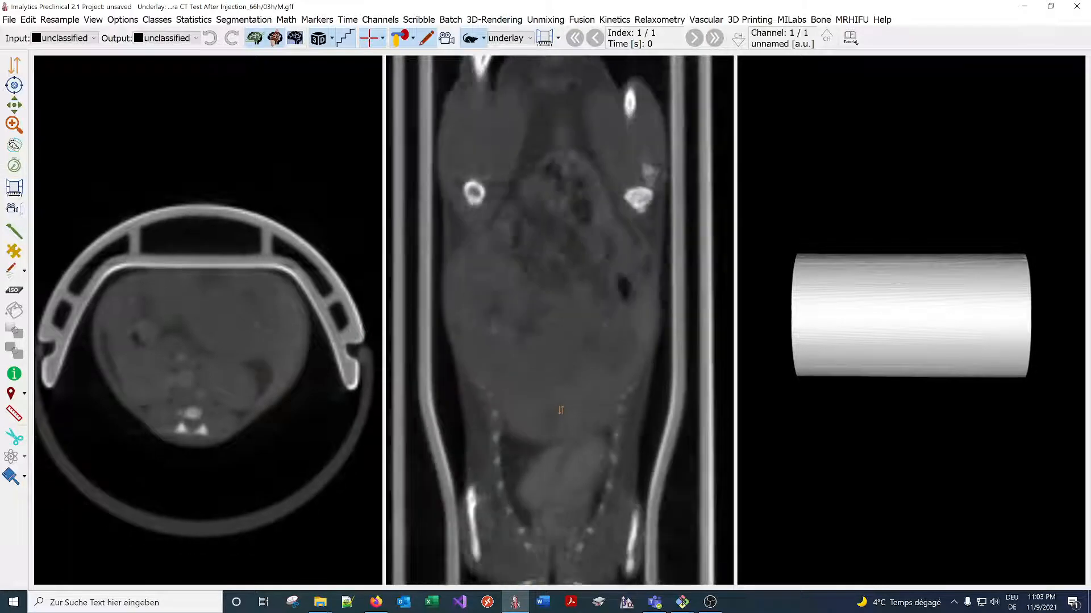
scroll(533, 407, down, 10)
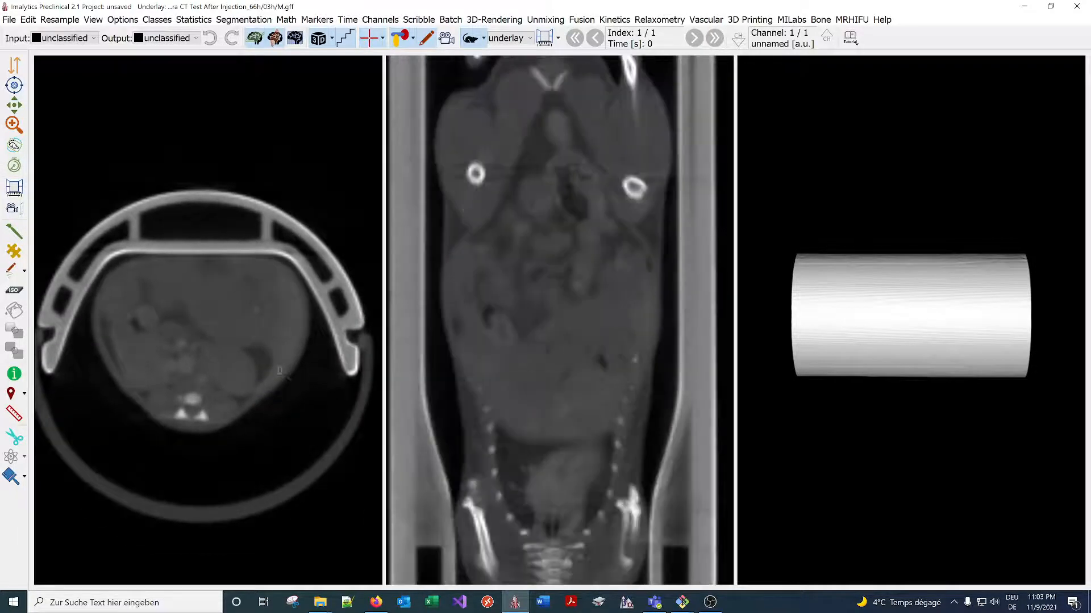
scroll(266, 328, down, 10)
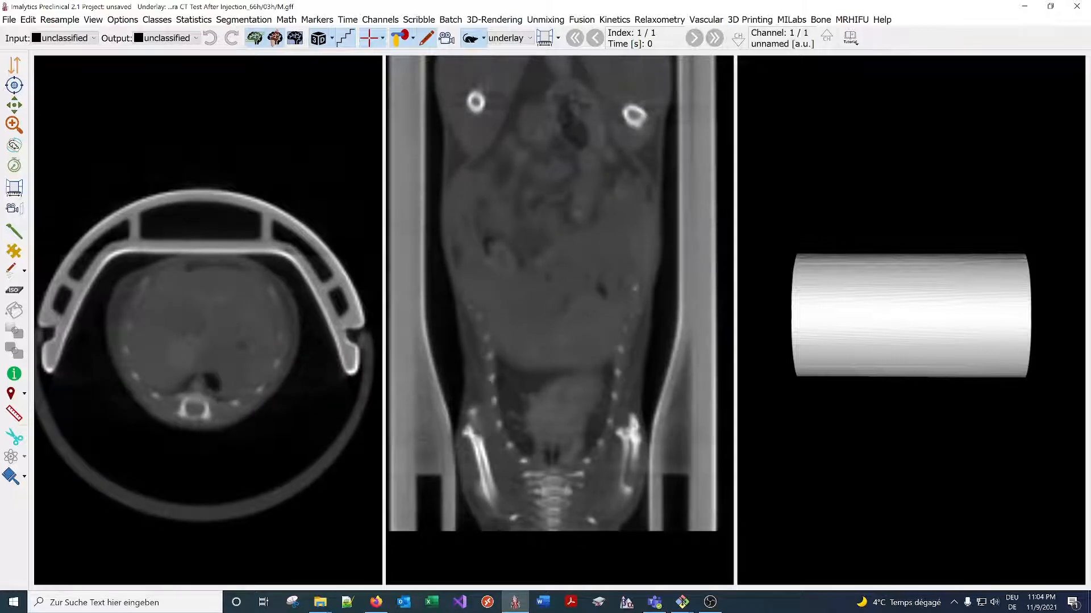
Load the 18h scan, discarding the project settings, and examine the heart and abdomen in its axial and coronal slices
click(537, 321)
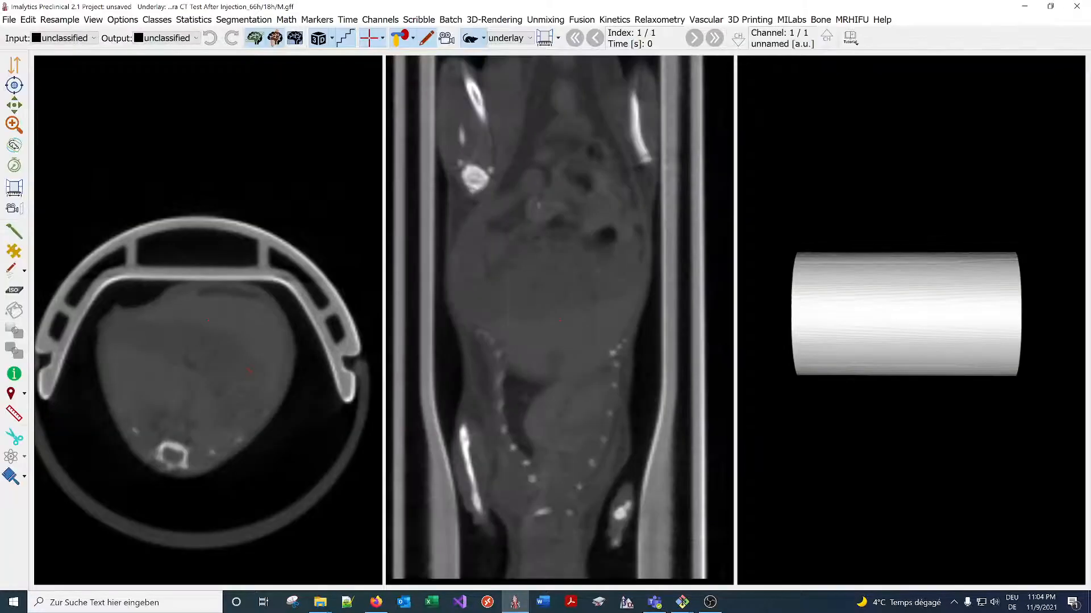
scroll(230, 336, down, 10)
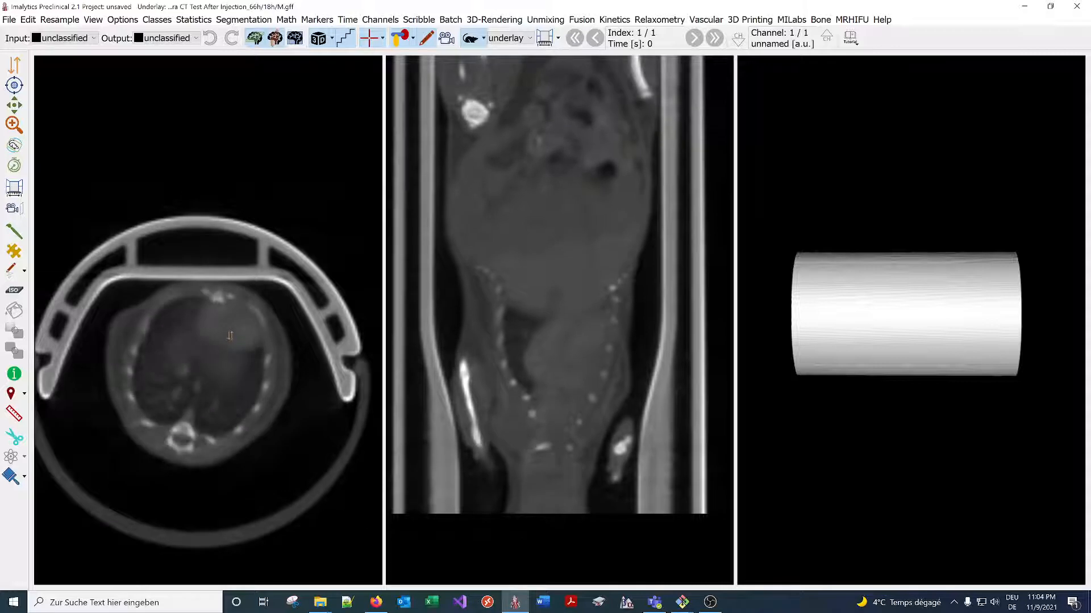
scroll(230, 336, up, 10)
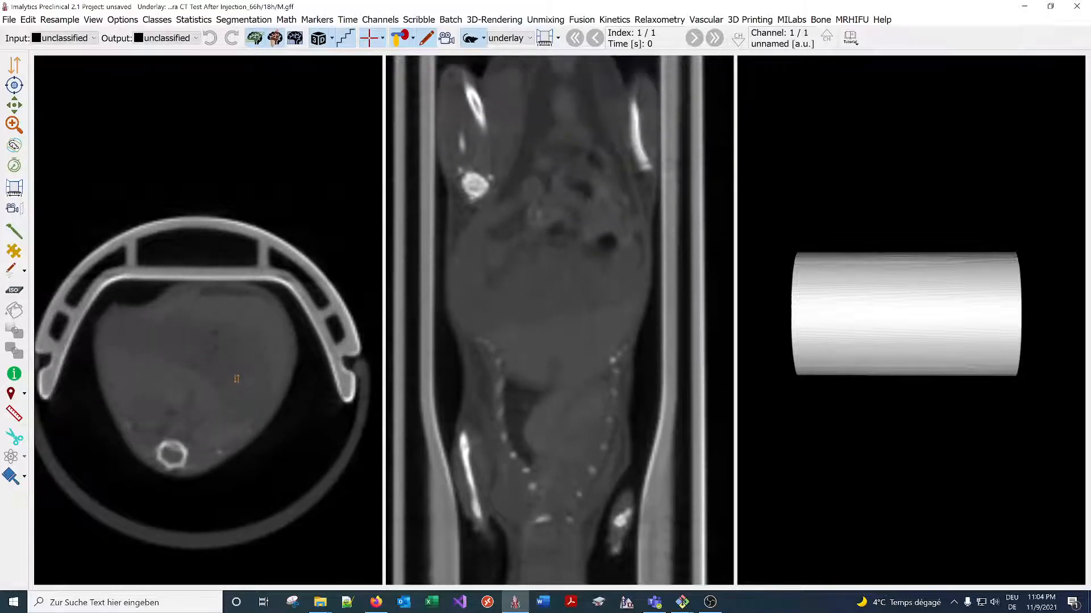
scroll(237, 379, down, 3)
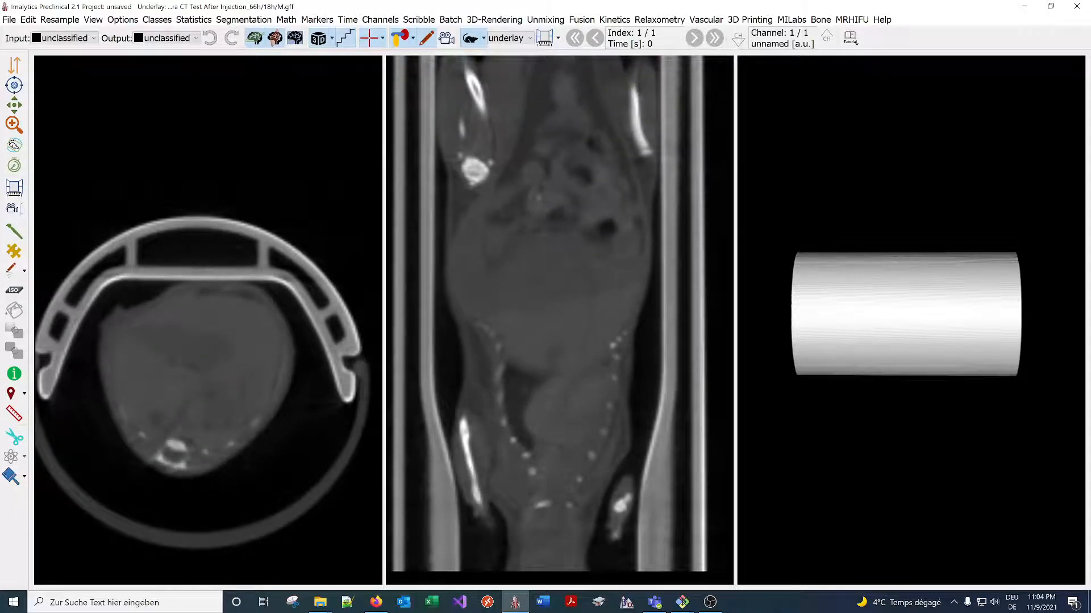
scroll(593, 349, down, 8)
scroll(593, 349, up, 8)
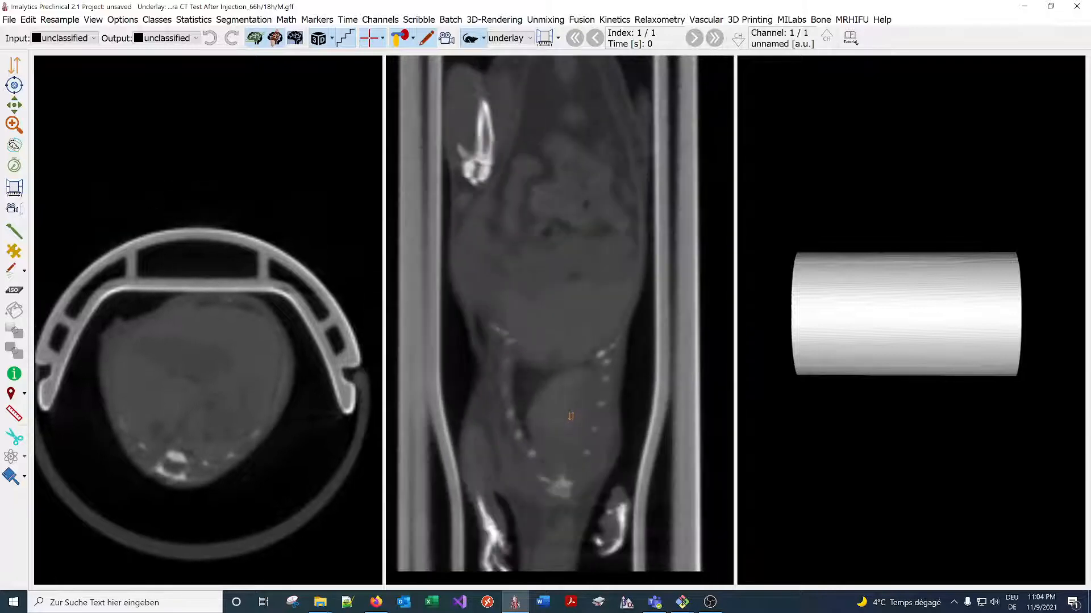
scroll(593, 349, up, 3)
drag(568, 456, 556, 361)
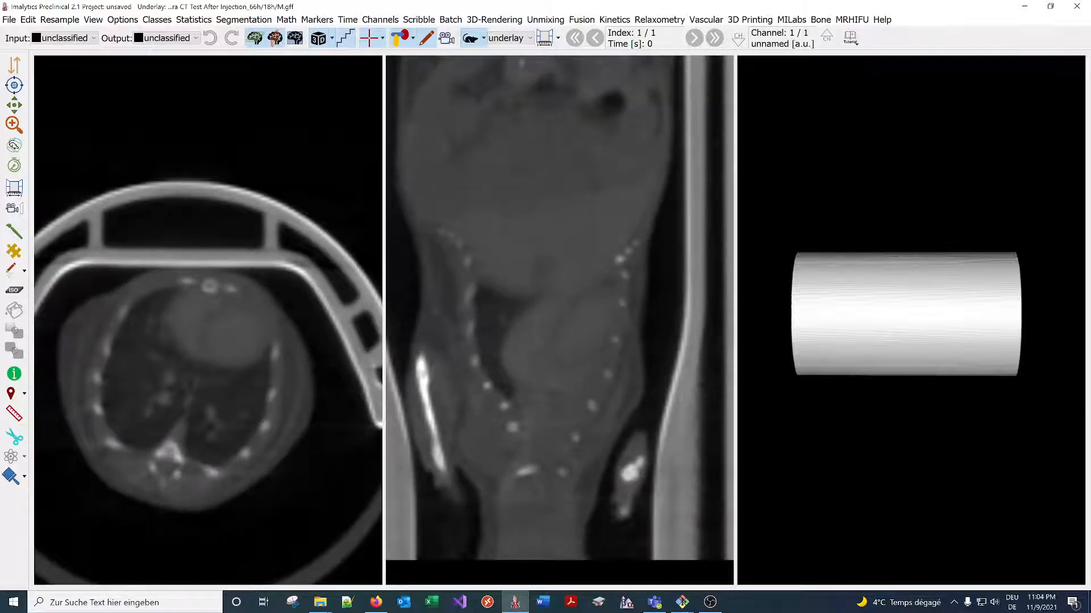
scroll(225, 340, down, 5)
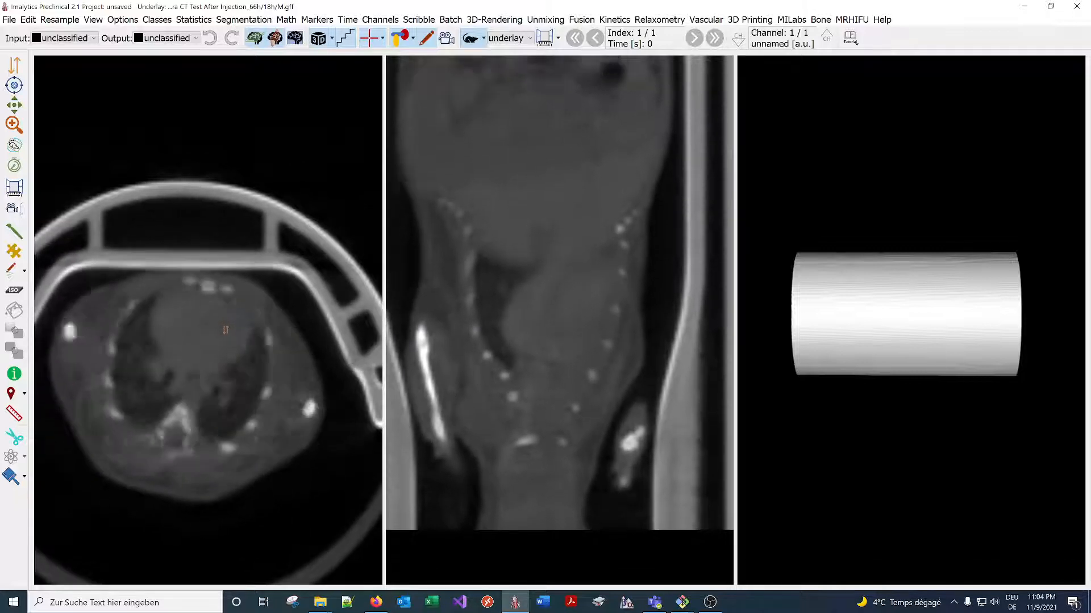
scroll(230, 343, down, 4)
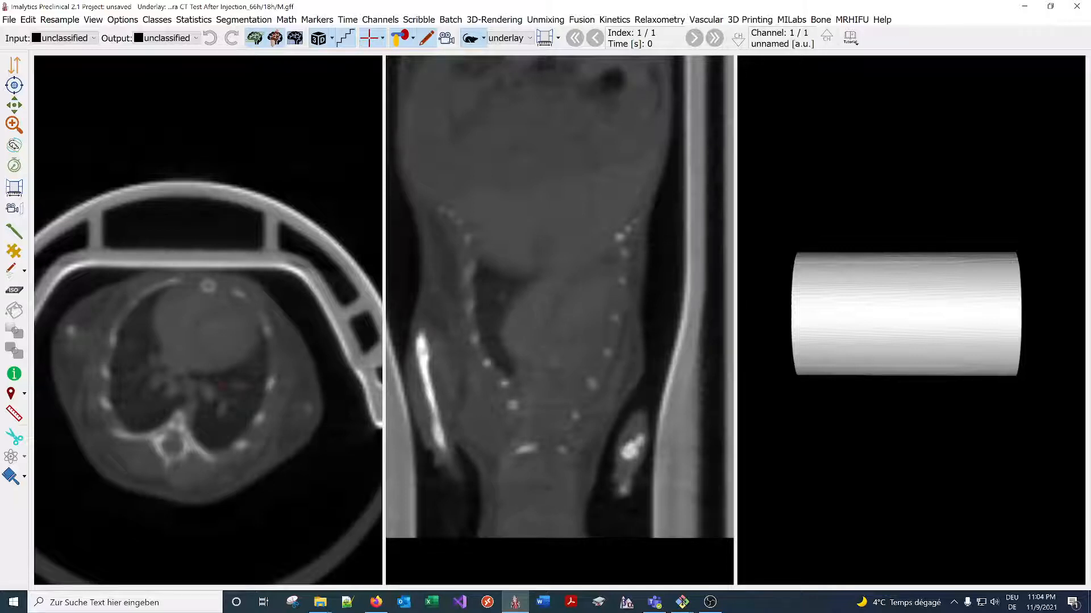
Load the 24h scan without creating a project file and examine its coronal slices back and forth
key(Page_Down)
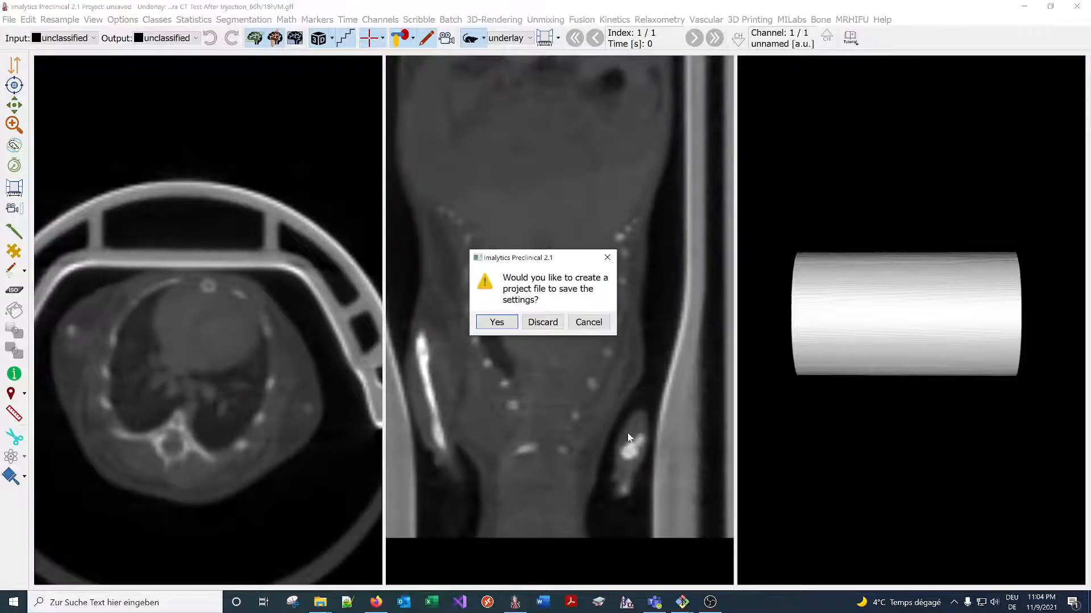
click(527, 325)
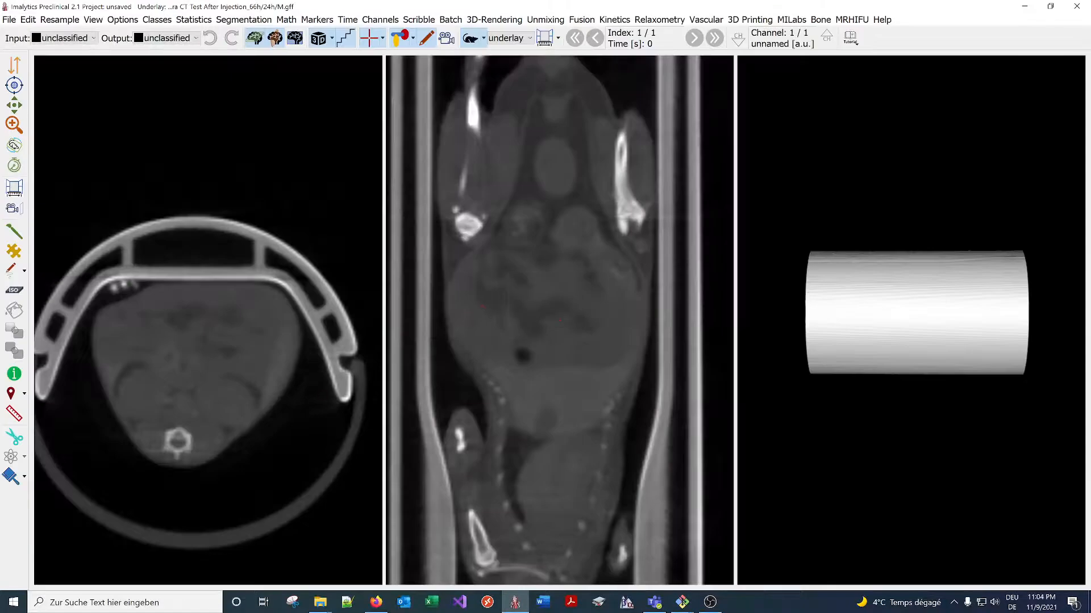
scroll(560, 320, down, 5)
scroll(559, 320, up, 5)
scroll(560, 320, down, 5)
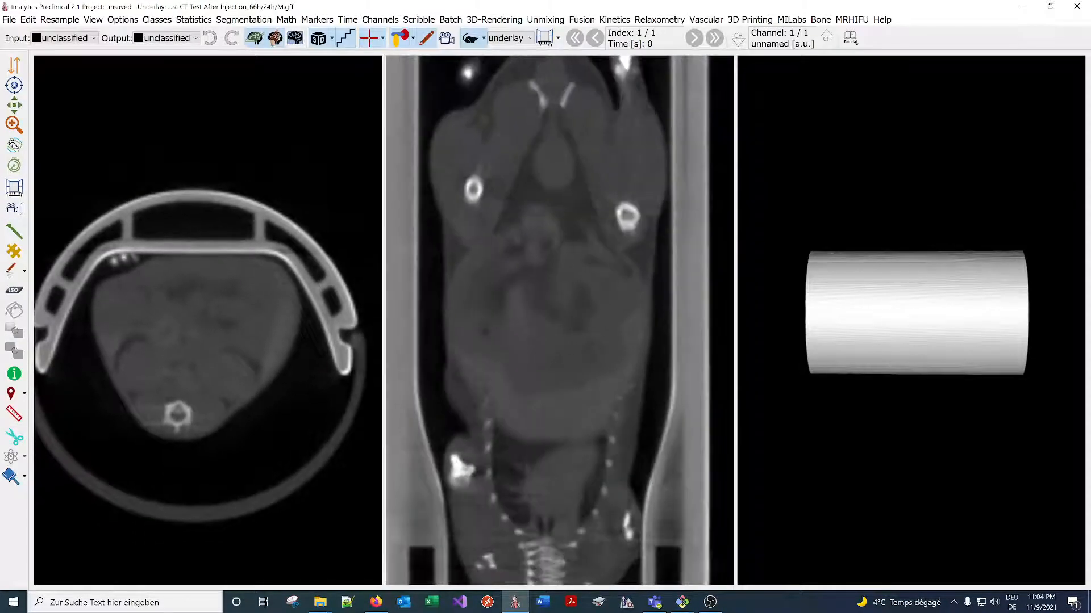
scroll(566, 417, down, 8)
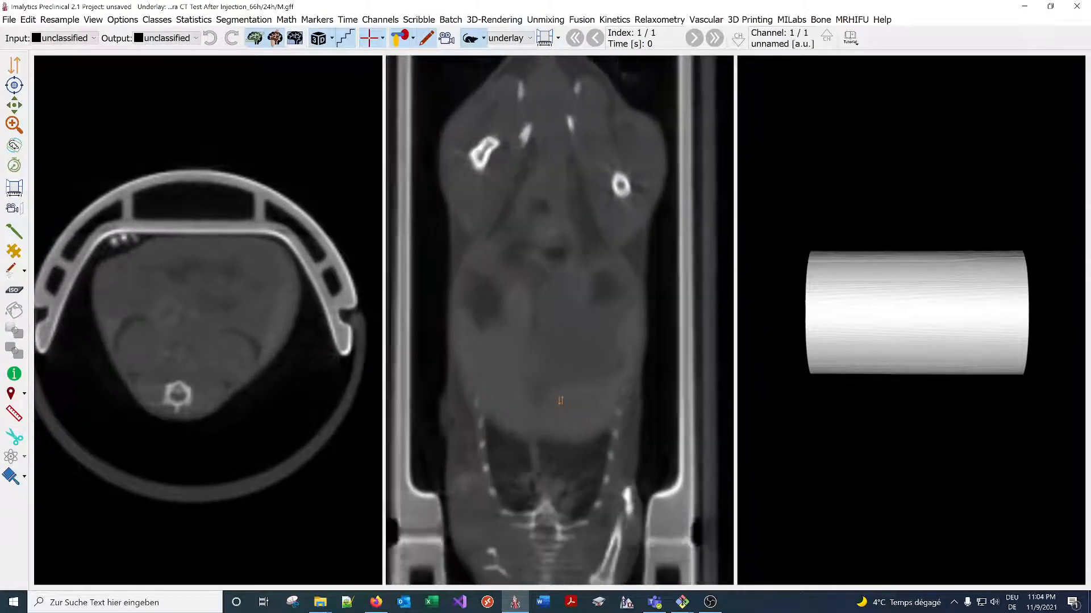
scroll(567, 403, up, 5)
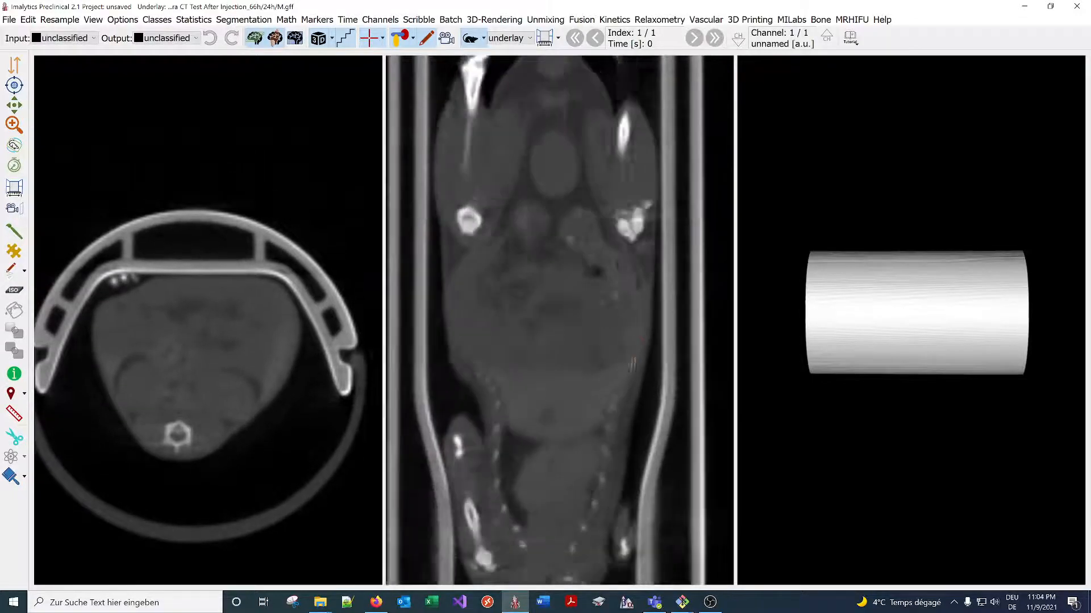
scroll(579, 340, up, 3)
scroll(578, 341, down, 3)
Load the 48h scan and examine the liver and heart in its axial and coronal slices
key(Page_Down)
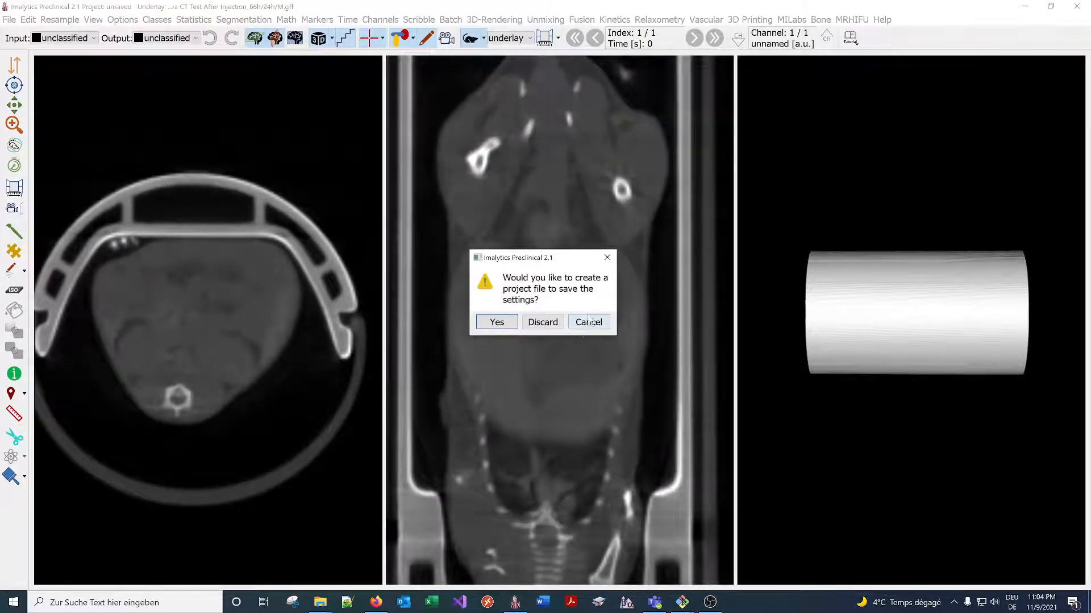
click(588, 322)
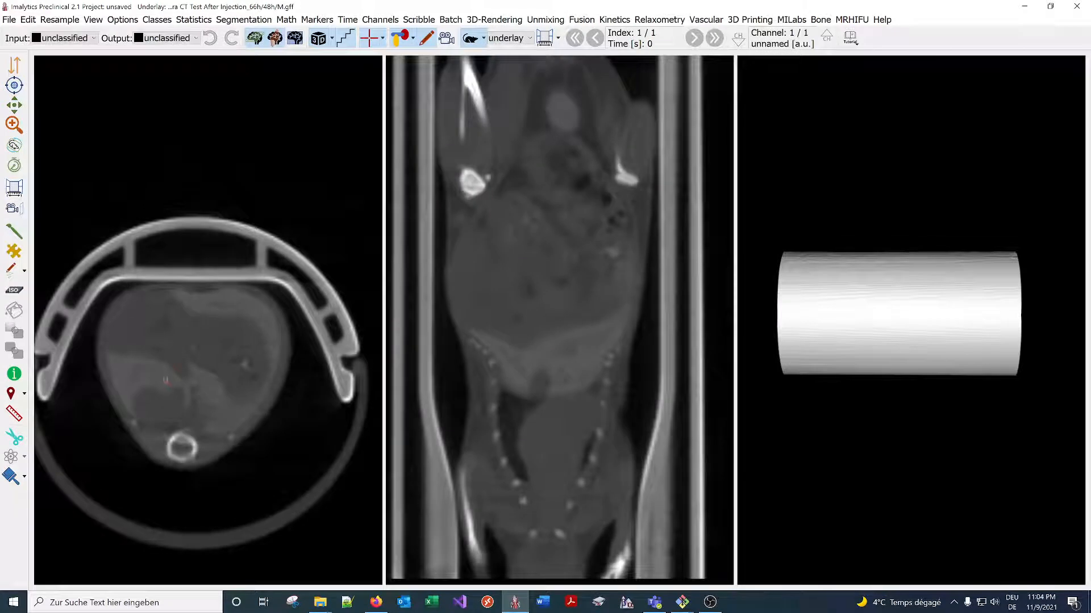
drag(165, 380, 213, 284)
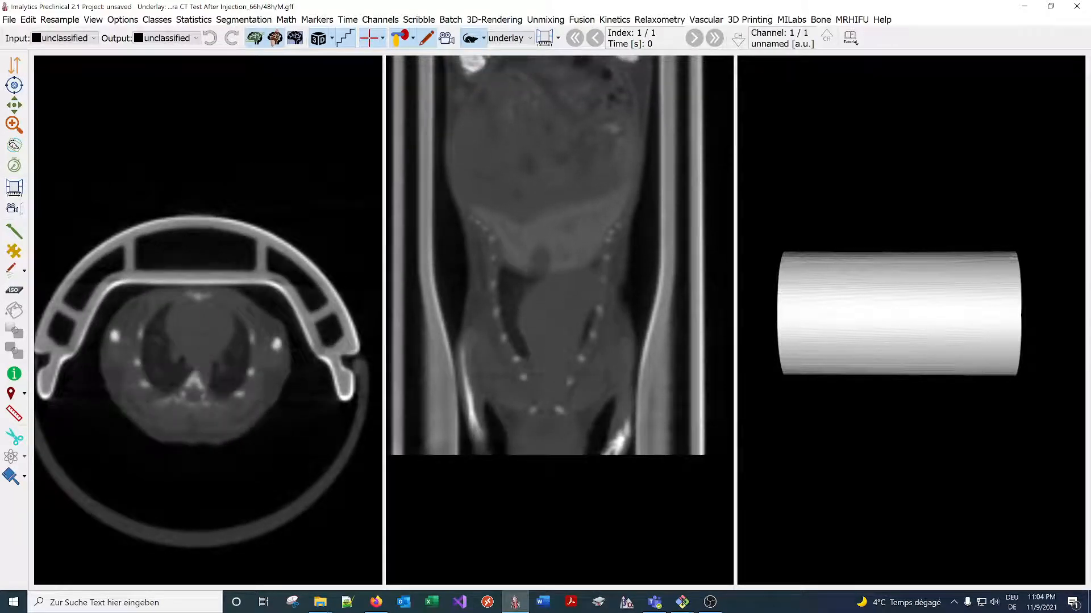
drag(623, 155, 624, 143)
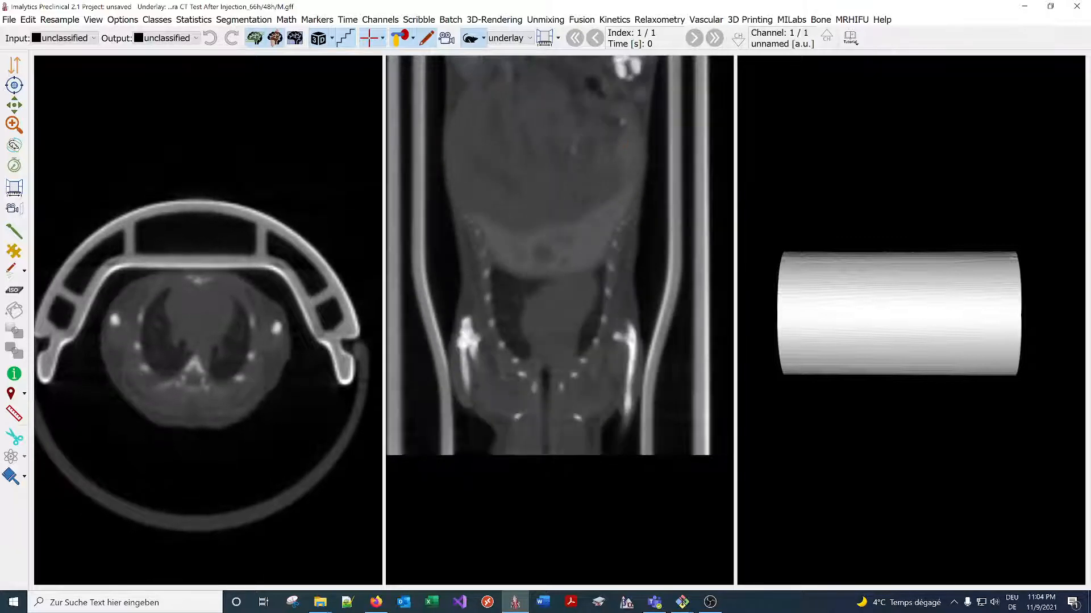
Load the 66h scan without creating a project file and turn its 3D rendering upright and enlarged with the spine facing forward
key(Page_Down)
click(547, 321)
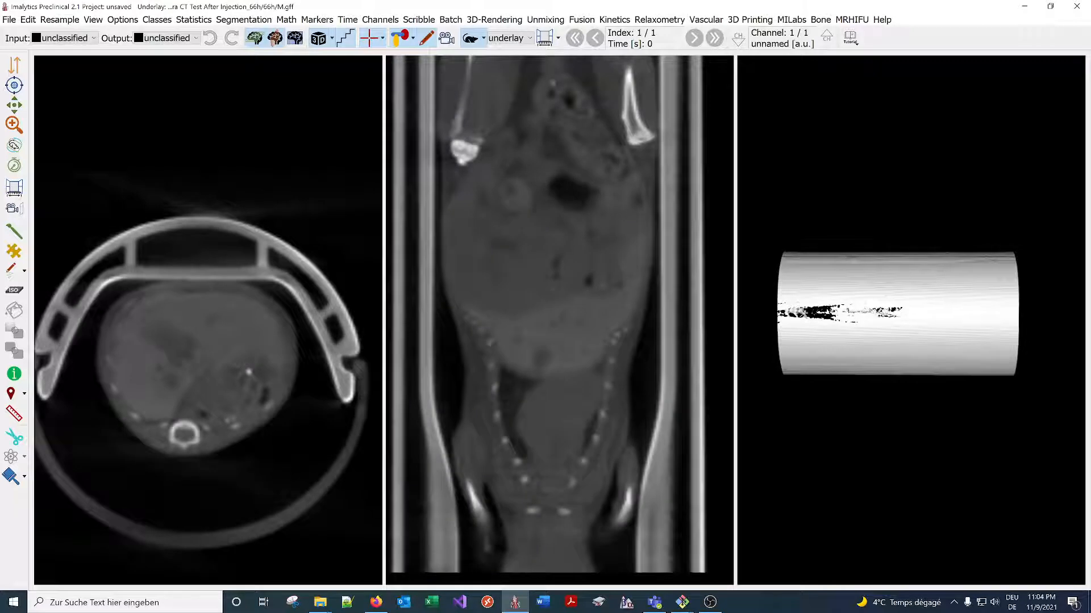
mouse_move(209, 386)
mouse_down()
mouse_move(211, 363)
mouse_move(211, 380)
mouse_up()
drag(573, 306, 573, 280)
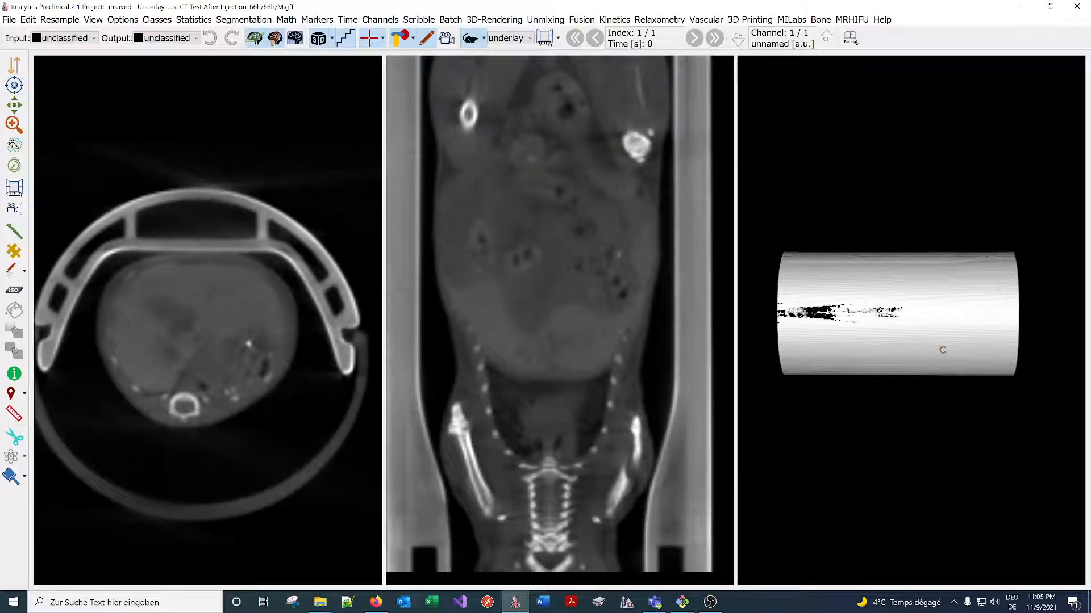
drag(805, 236, 990, 411)
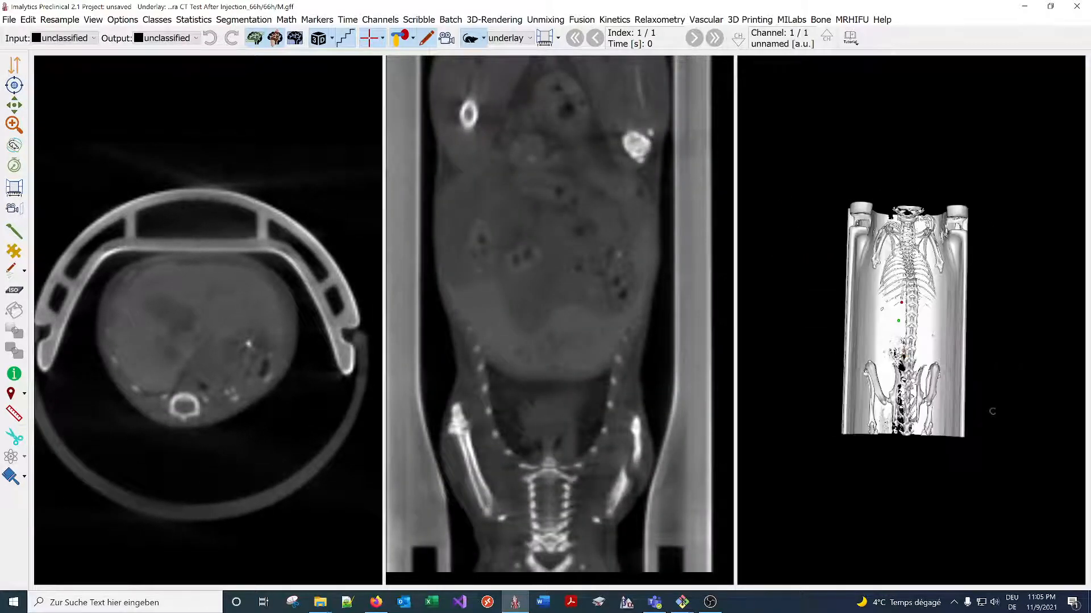
scroll(906, 376, up, 4)
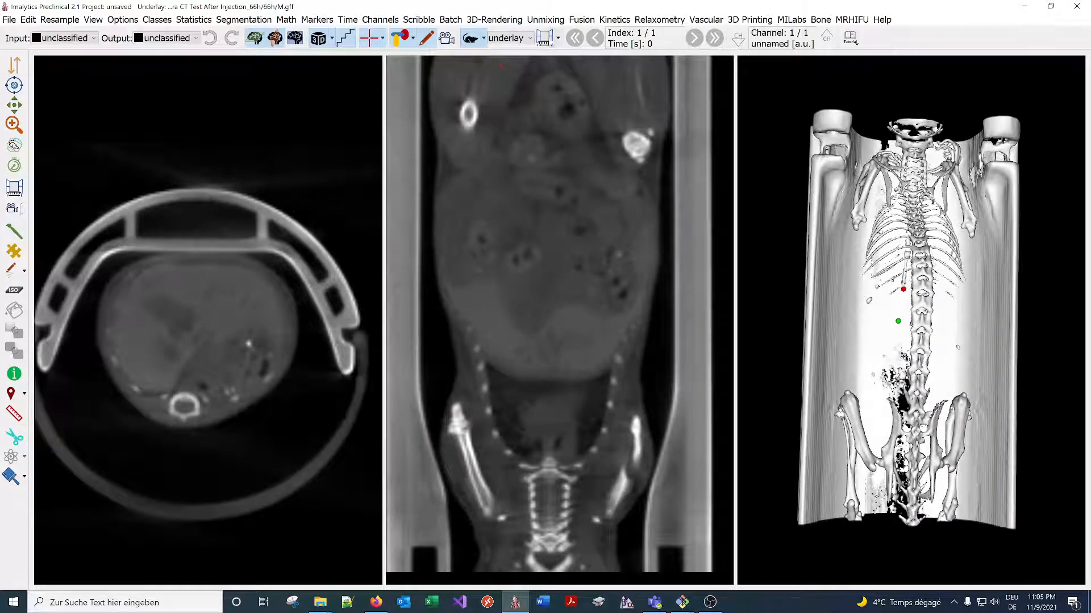
Raise the underlay's contrast by lowering its display range maximum to slightly below 1761, with the minimum at -1000
click(546, 39)
mouse_move(603, 254)
mouse_down()
mouse_move(489, 251)
mouse_move(504, 254)
mouse_up()
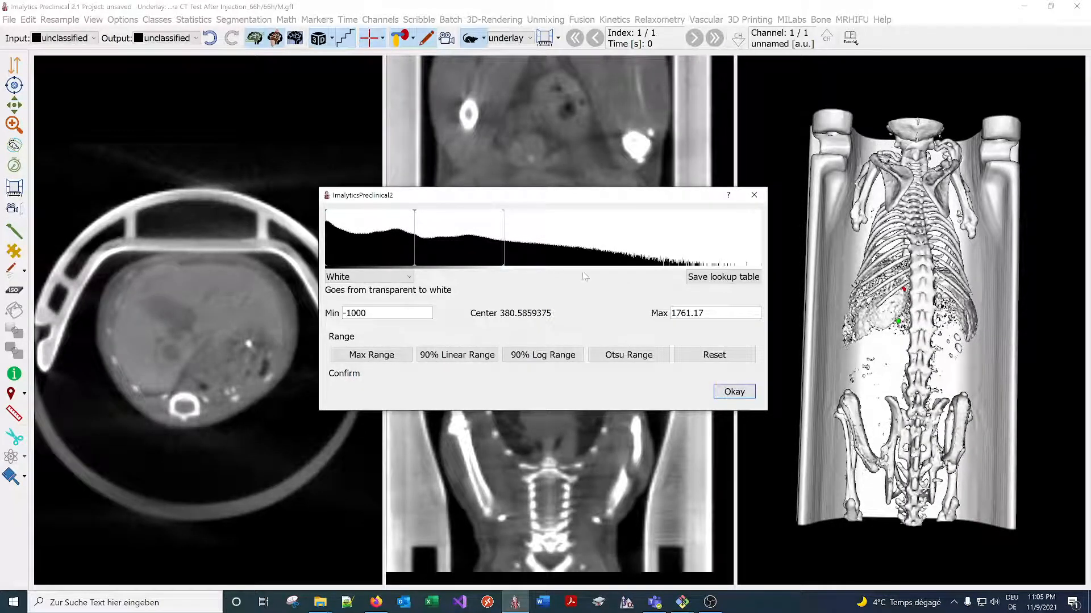
drag(506, 243, 496, 244)
click(764, 199)
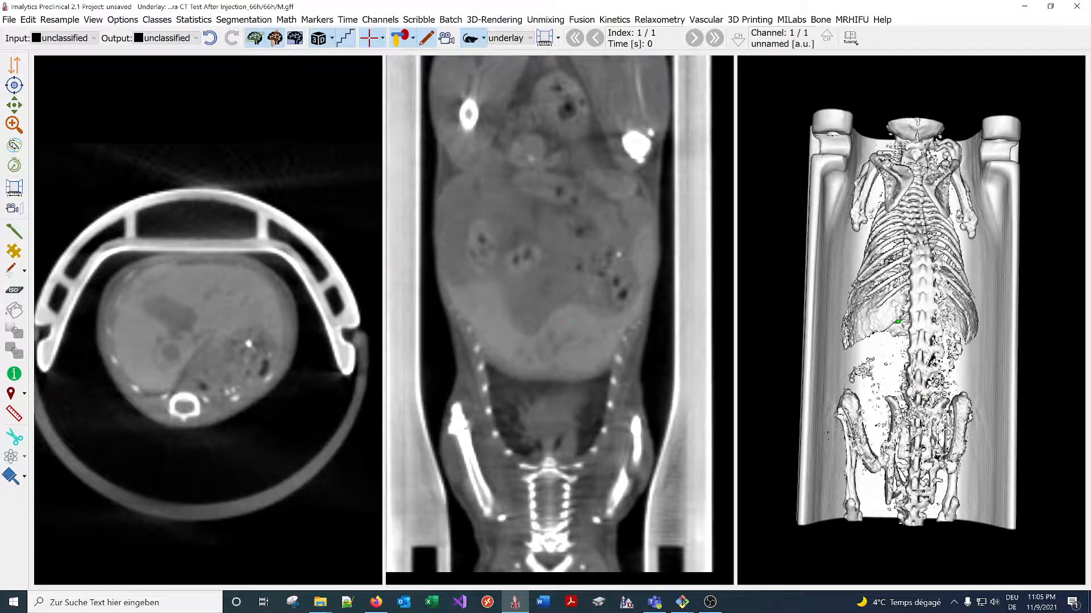
Locate the organ below the ribs in the slice views from the 3D rendering and hide the 3D view
drag(934, 397, 1000, 375)
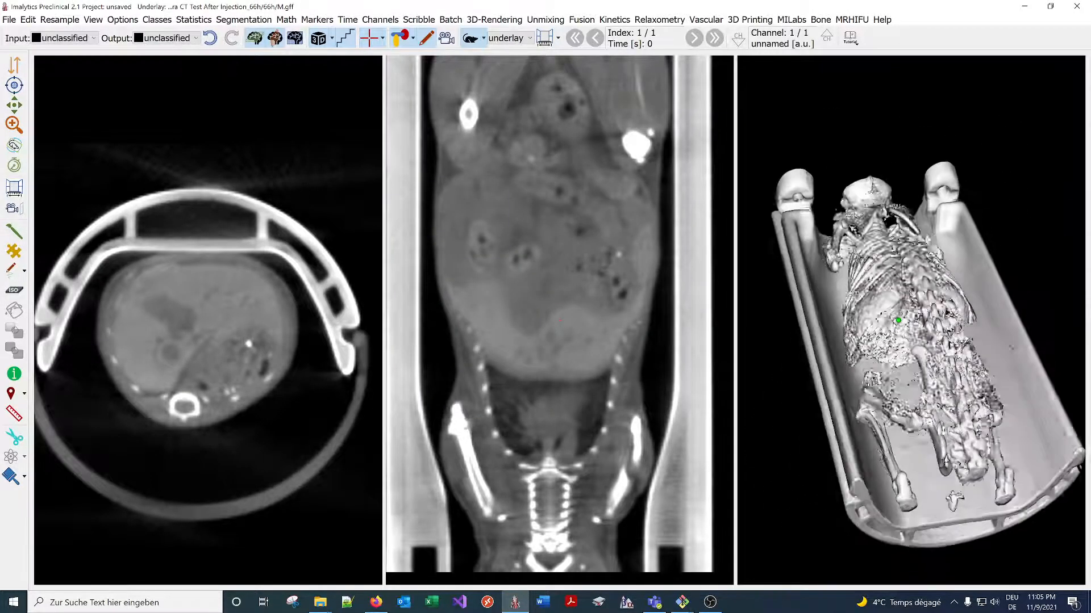
drag(882, 314, 867, 336)
click(876, 318)
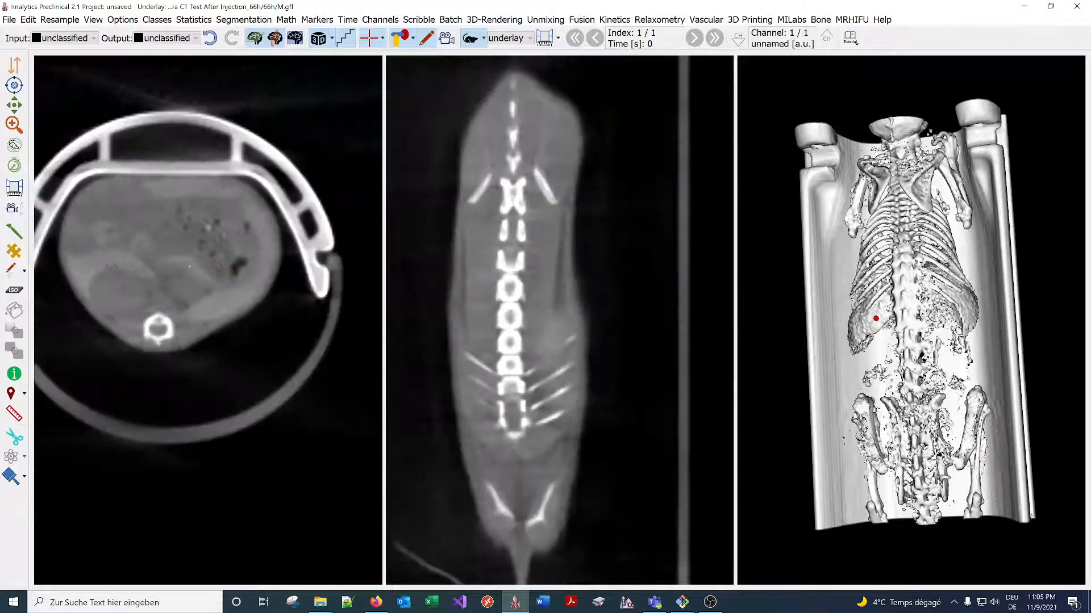
drag(875, 318, 878, 326)
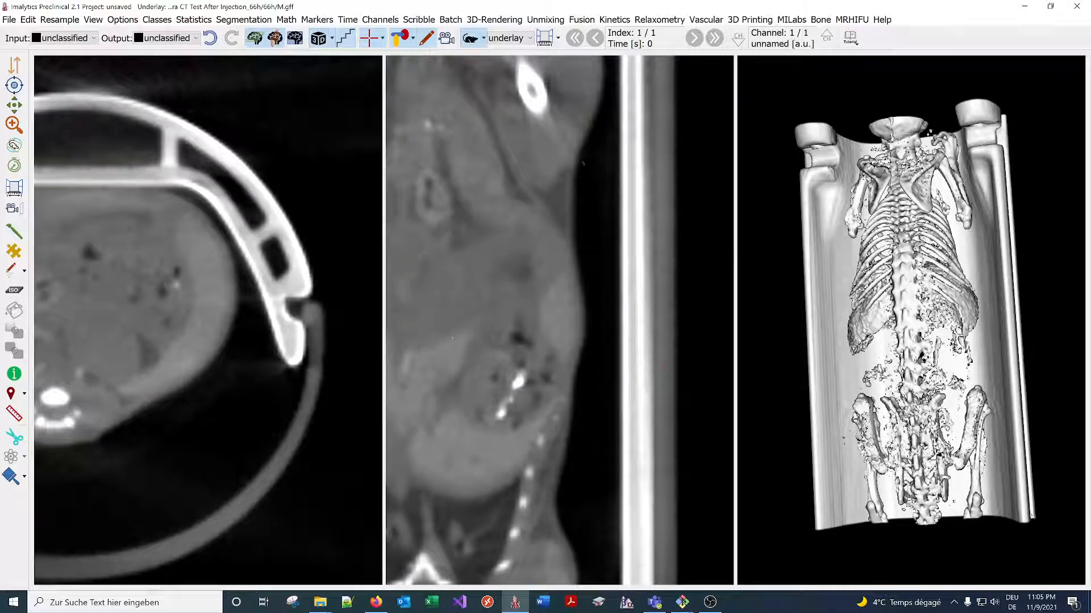
click(318, 35)
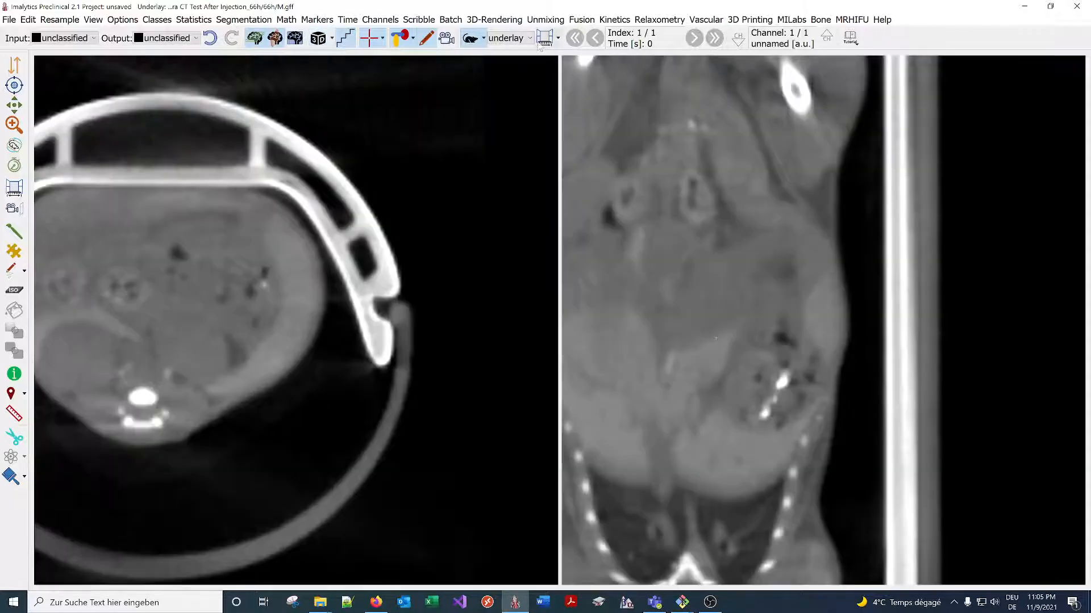
Narrow the underlay's display range to a minimum of -316.281 and a maximum of 981.031
click(540, 43)
mouse_move(494, 245)
mouse_down()
mouse_move(429, 244)
mouse_move(453, 241)
mouse_up()
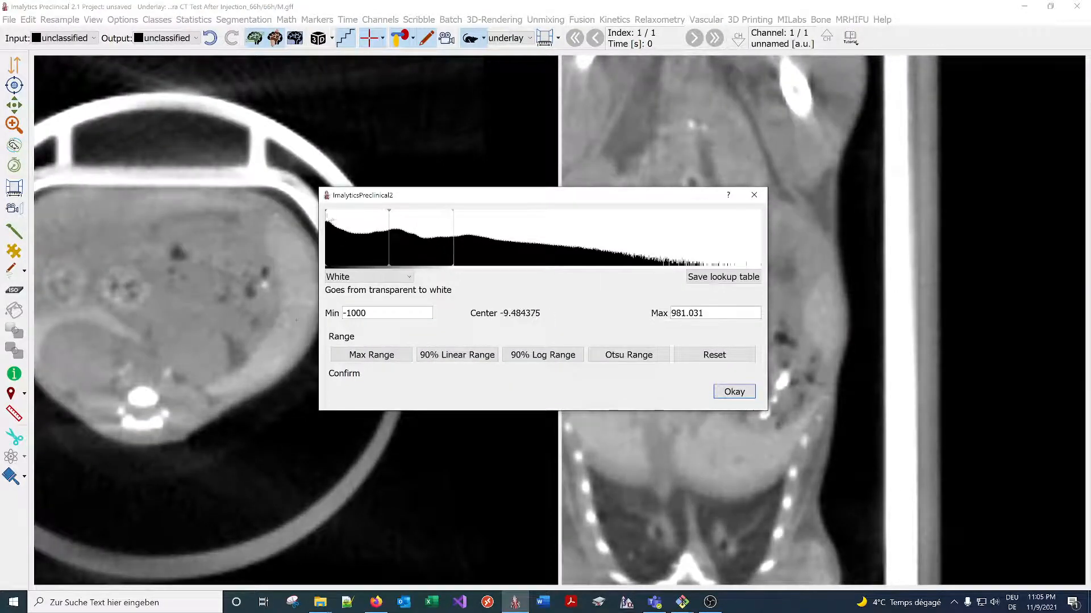
drag(326, 217, 372, 217)
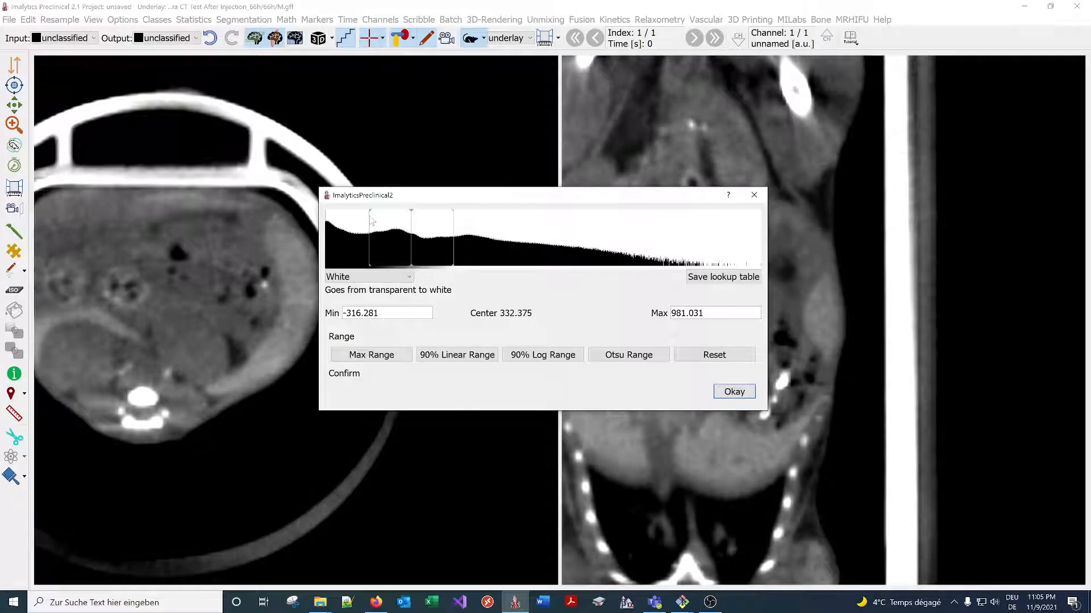
click(754, 195)
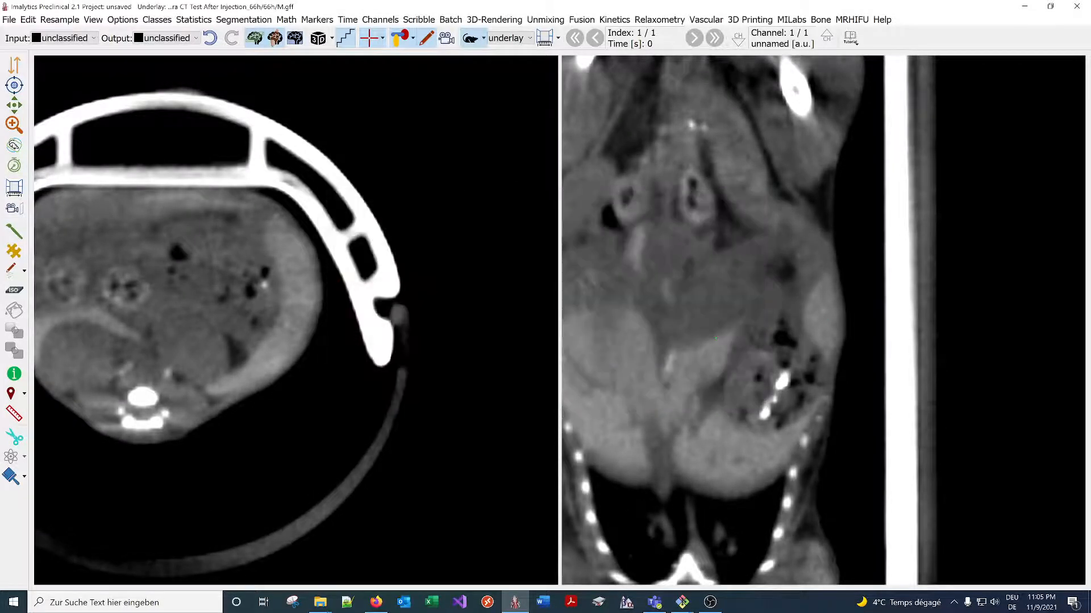
Activate the scribble tool and scribble along the spleen in an axial slice and in the coronal slice
drag(248, 336, 251, 311)
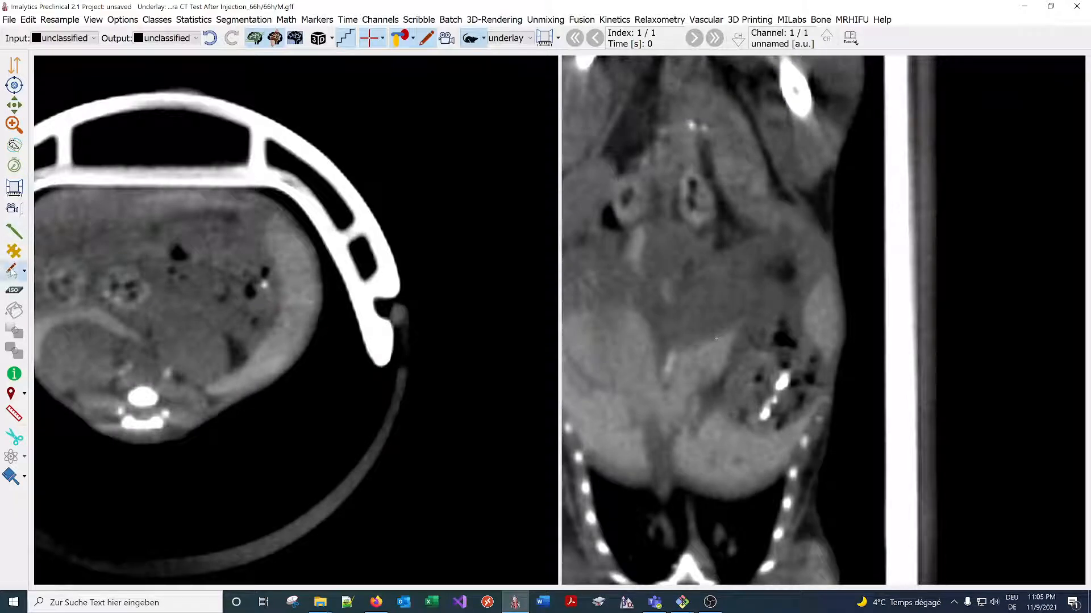
click(11, 274)
click(25, 272)
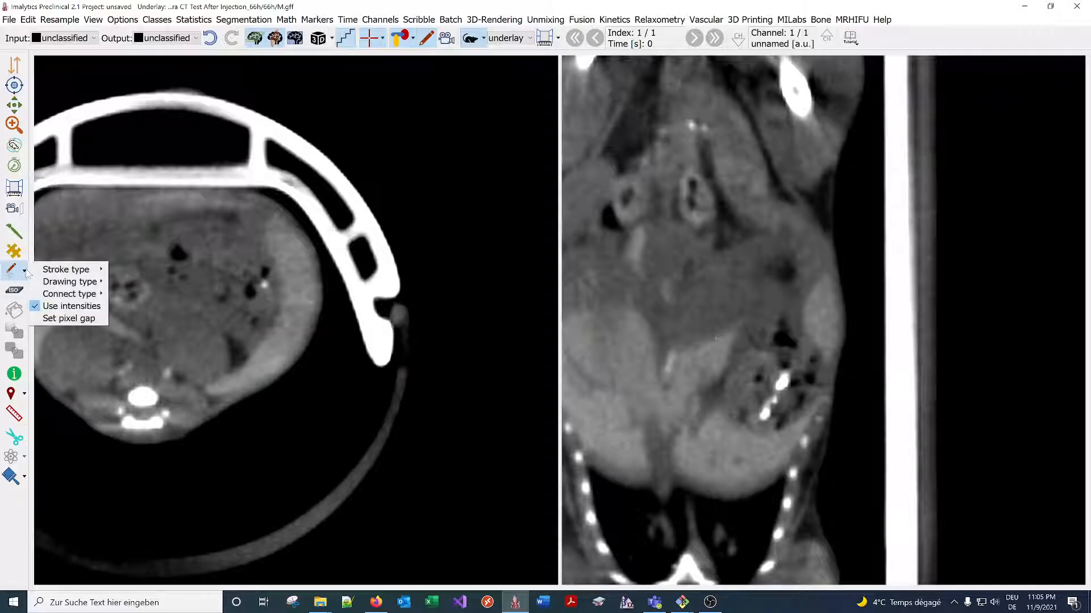
click(12, 269)
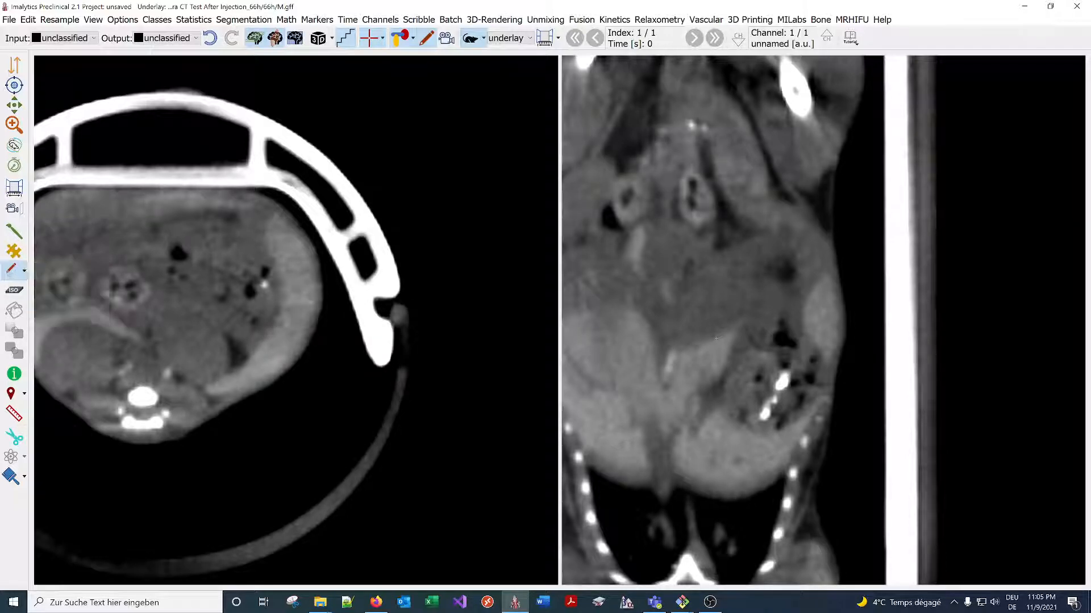
mouse_move(311, 348)
mouse_down()
mouse_move(284, 377)
mouse_move(221, 401)
mouse_move(207, 369)
mouse_move(250, 349)
mouse_move(284, 299)
mouse_move(267, 216)
mouse_move(310, 248)
mouse_move(325, 284)
mouse_move(312, 353)
mouse_up()
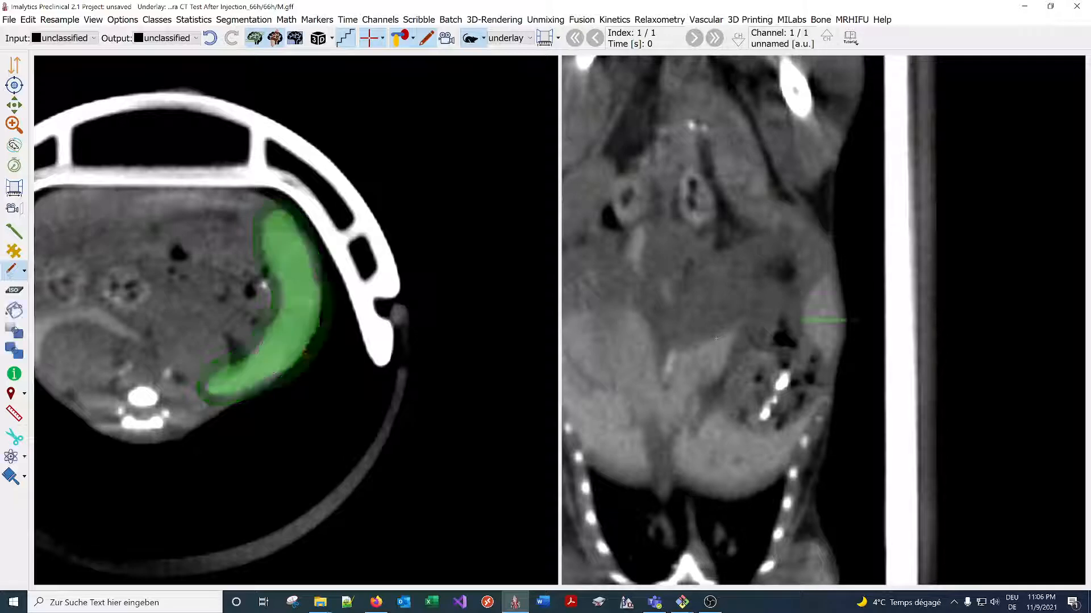
scroll(707, 337, up, 1)
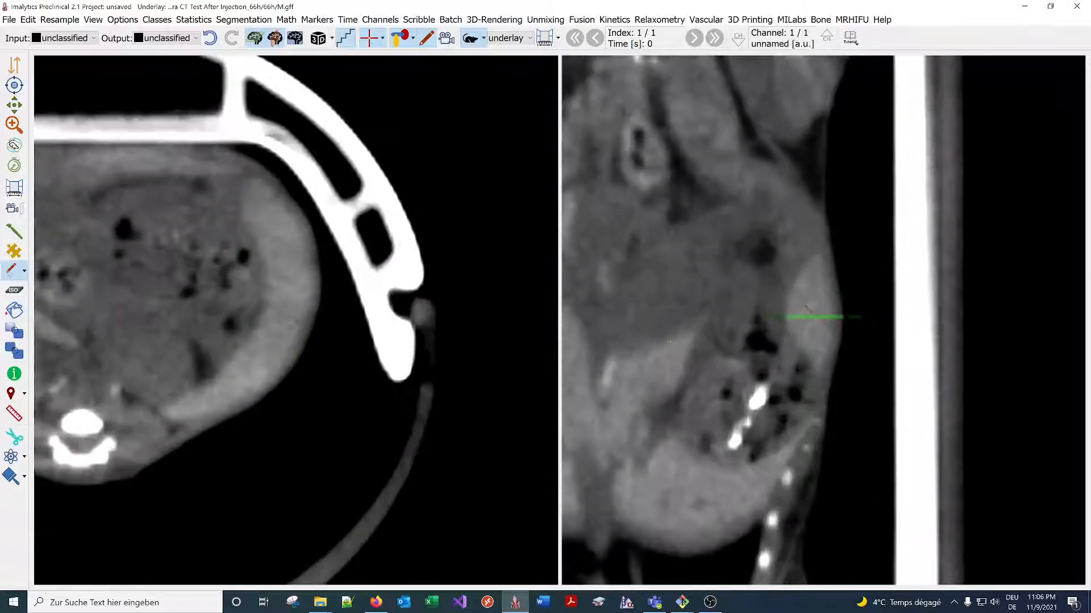
mouse_move(831, 320)
mouse_down()
mouse_move(823, 370)
mouse_move(787, 325)
mouse_move(812, 250)
mouse_move(841, 309)
mouse_up()
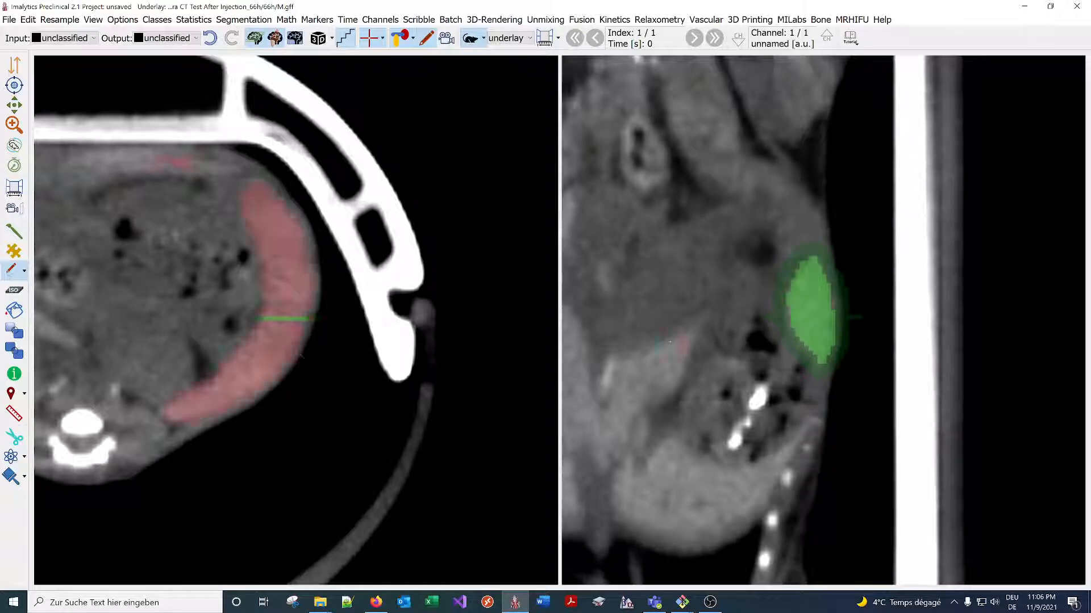
Check the spleen segmentation through the axial slices and scribble along the spleen in a slice closer to the tail
scroll(262, 330, up, 15)
scroll(262, 322, down, 20)
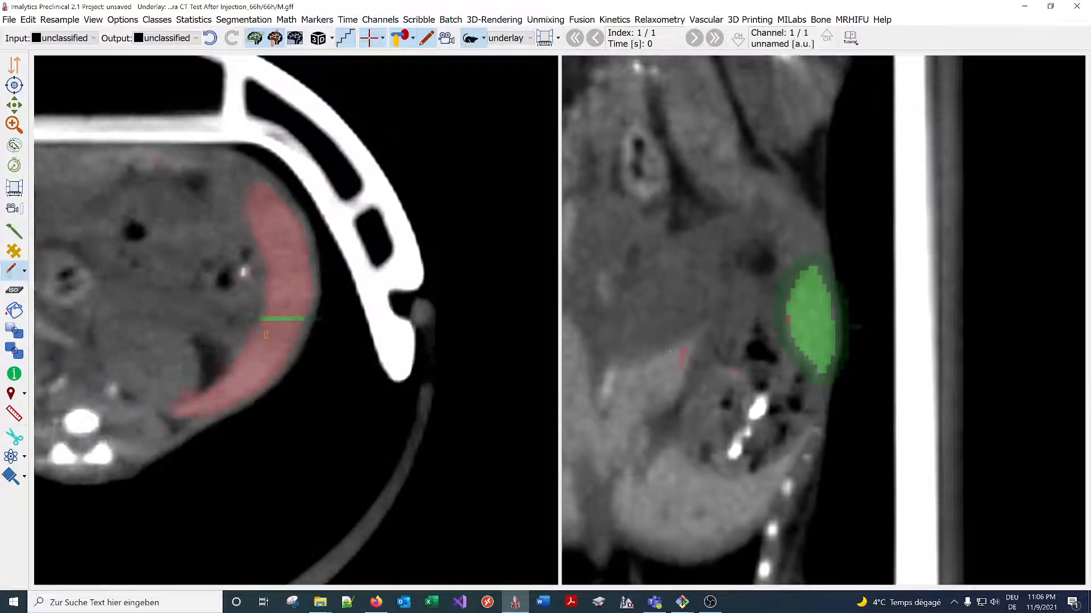
scroll(262, 321, down, 9)
scroll(262, 321, up, 12)
scroll(263, 319, down, 8)
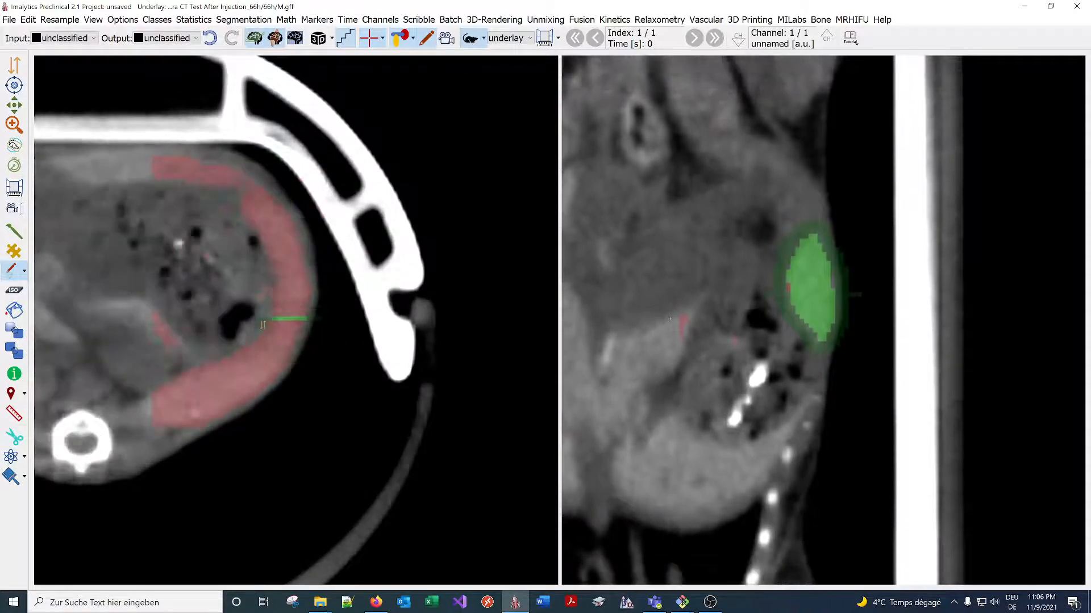
scroll(264, 319, up, 20)
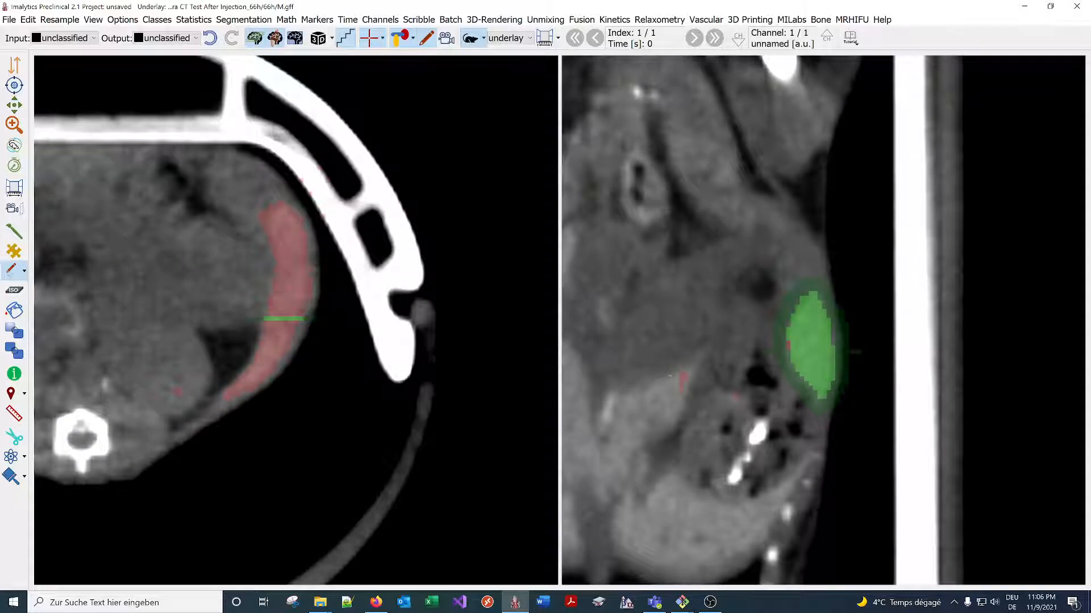
mouse_move(320, 309)
mouse_down()
mouse_move(291, 369)
mouse_move(234, 406)
mouse_move(222, 378)
mouse_move(253, 332)
mouse_move(265, 284)
mouse_move(259, 200)
mouse_move(304, 202)
mouse_move(322, 296)
mouse_up()
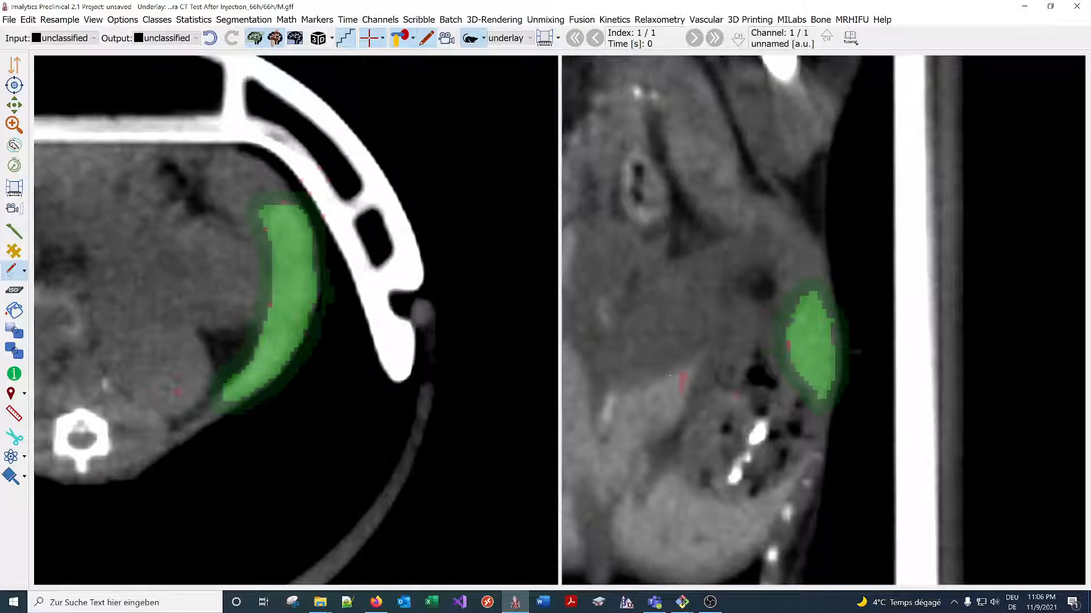
Scribble along the curved spleen in an axial slice closer to the head, where the segmentation spreads into neighbouring tissue
scroll(295, 326, up, 6)
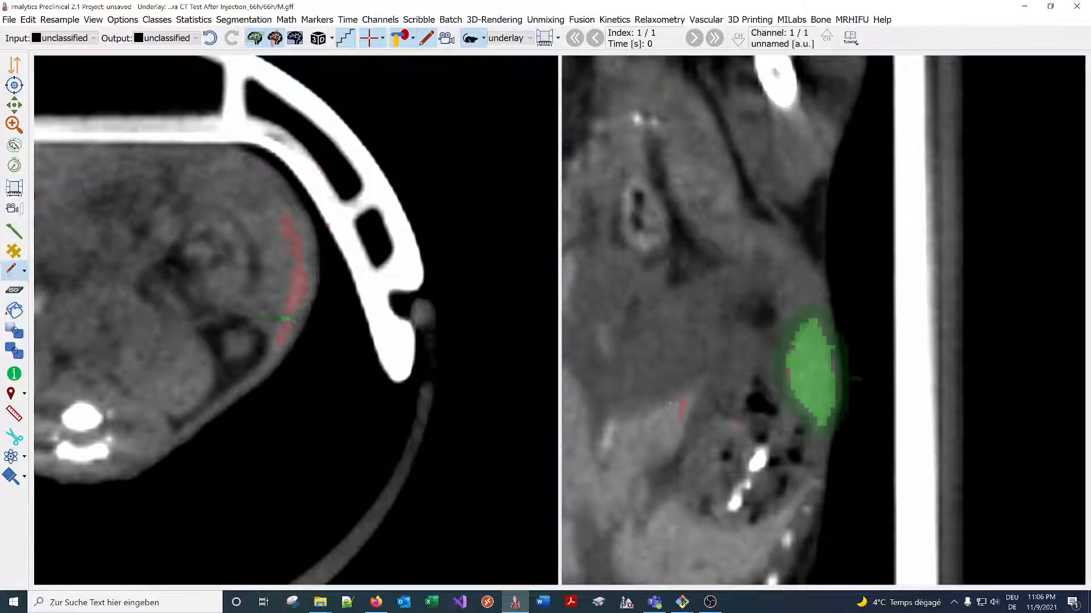
scroll(284, 318, up, 10)
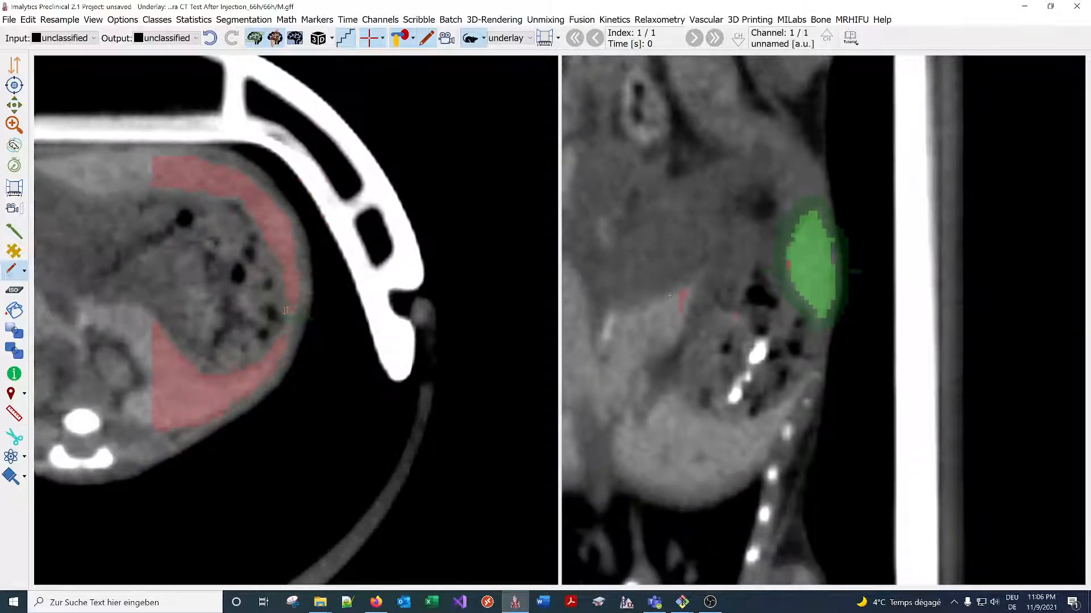
scroll(286, 310, up, 3)
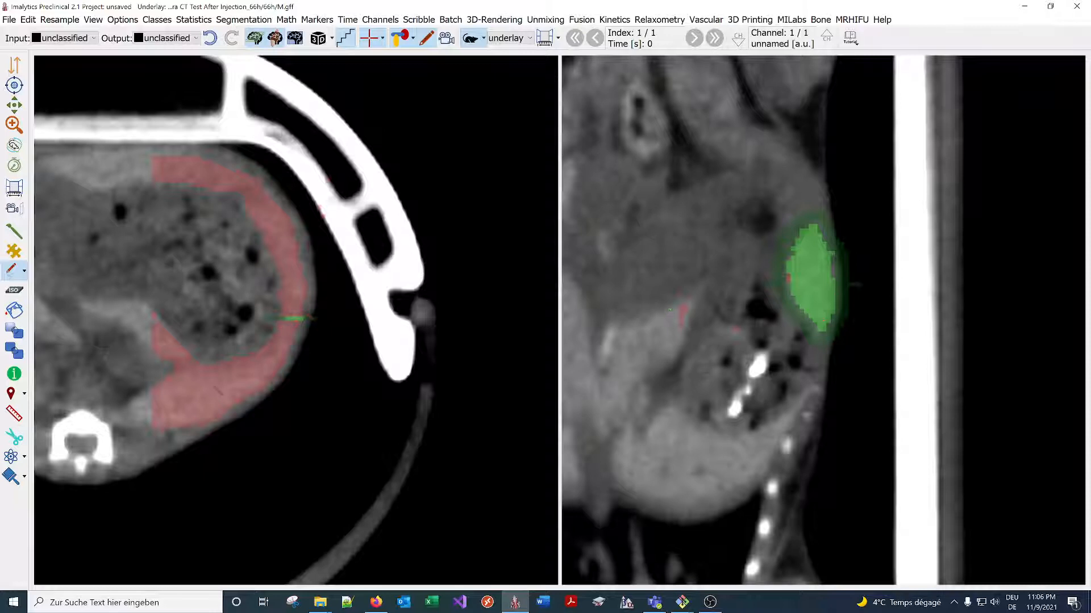
middle_click(216, 385)
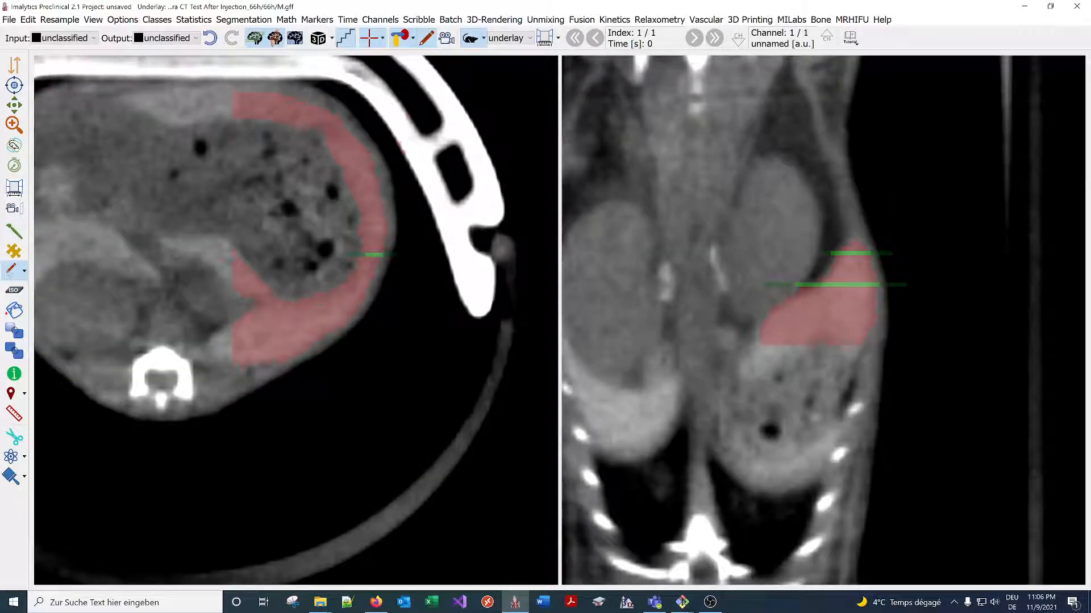
mouse_move(341, 315)
mouse_down()
mouse_move(350, 332)
mouse_move(256, 374)
mouse_move(200, 348)
mouse_move(276, 295)
mouse_move(358, 275)
mouse_move(372, 289)
mouse_move(370, 204)
mouse_move(344, 139)
mouse_move(318, 114)
mouse_move(324, 168)
mouse_up()
mouse_move(354, 118)
mouse_down()
mouse_move(398, 210)
mouse_move(400, 256)
mouse_move(348, 336)
mouse_up()
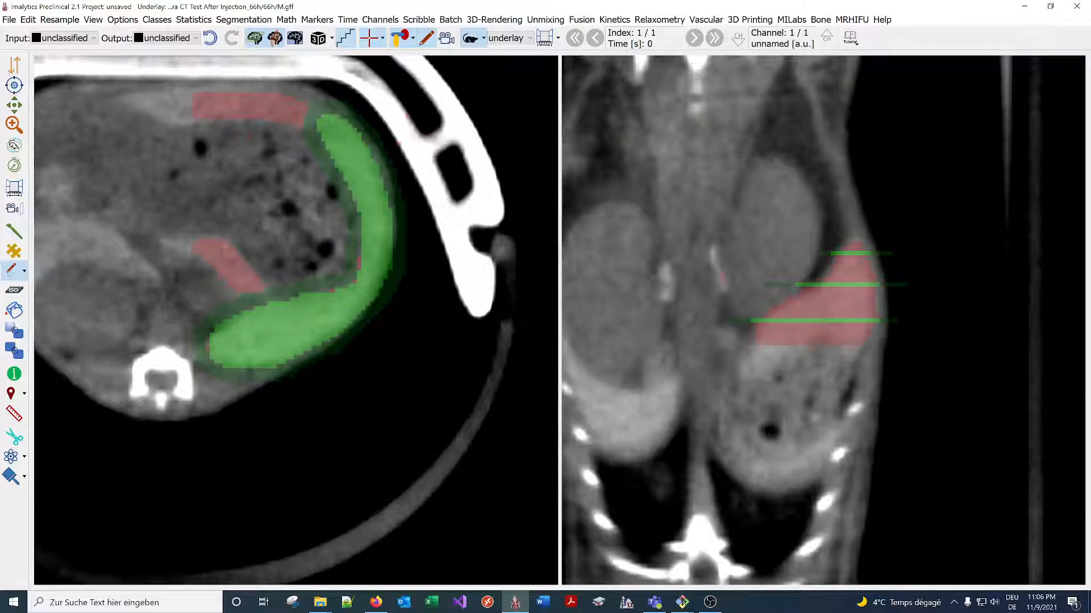
Set the scribble stroke type to Background and mark the two falsely segmented patches and the adjacent bed wall in the axial slice
drag(268, 140, 329, 254)
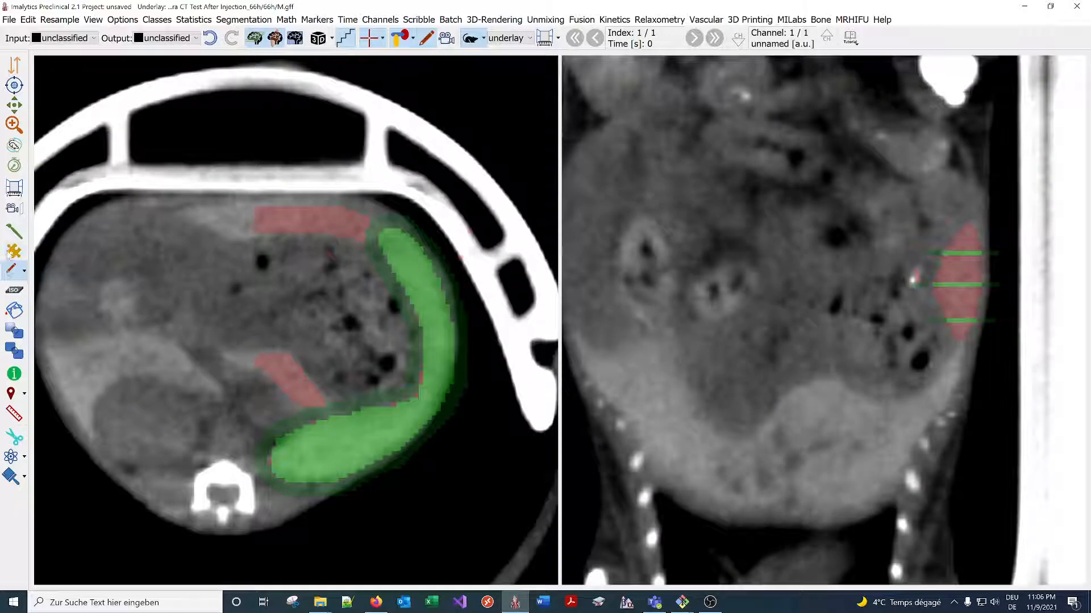
click(24, 272)
mouse_move(63, 270)
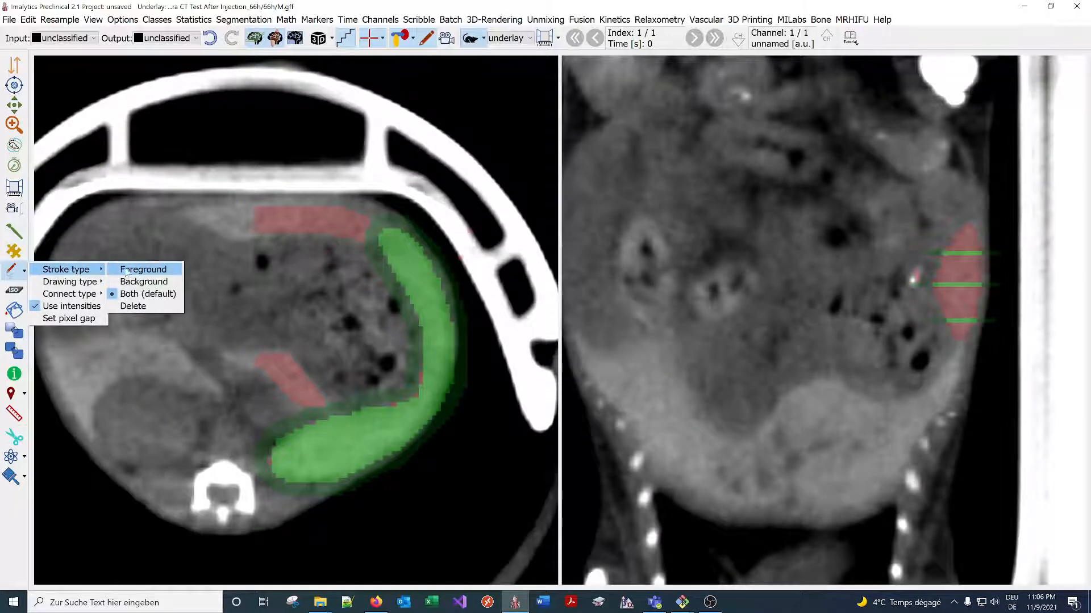
click(138, 283)
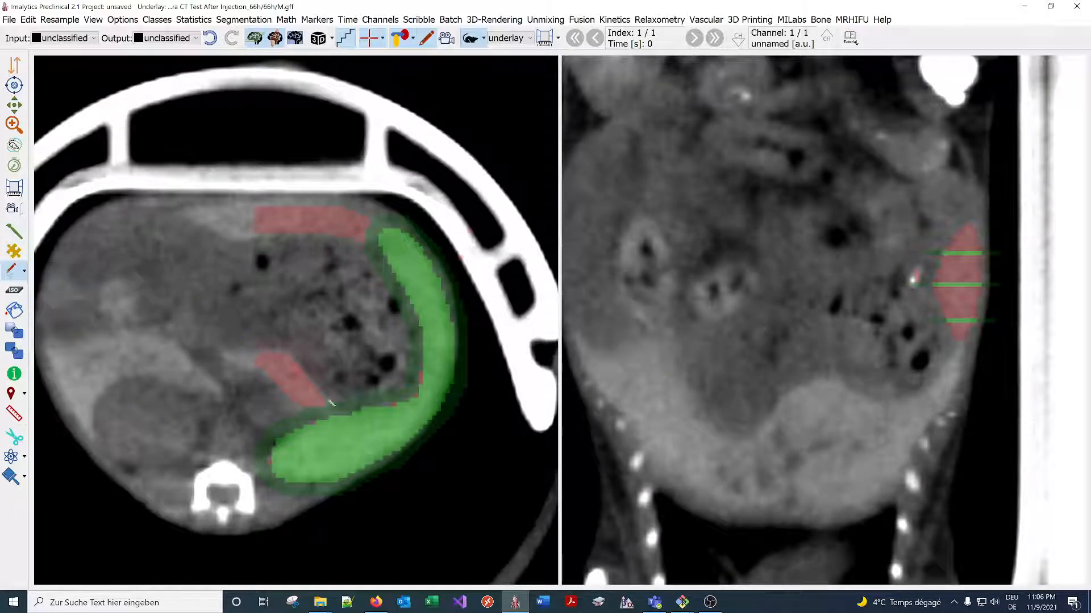
drag(258, 399, 255, 294)
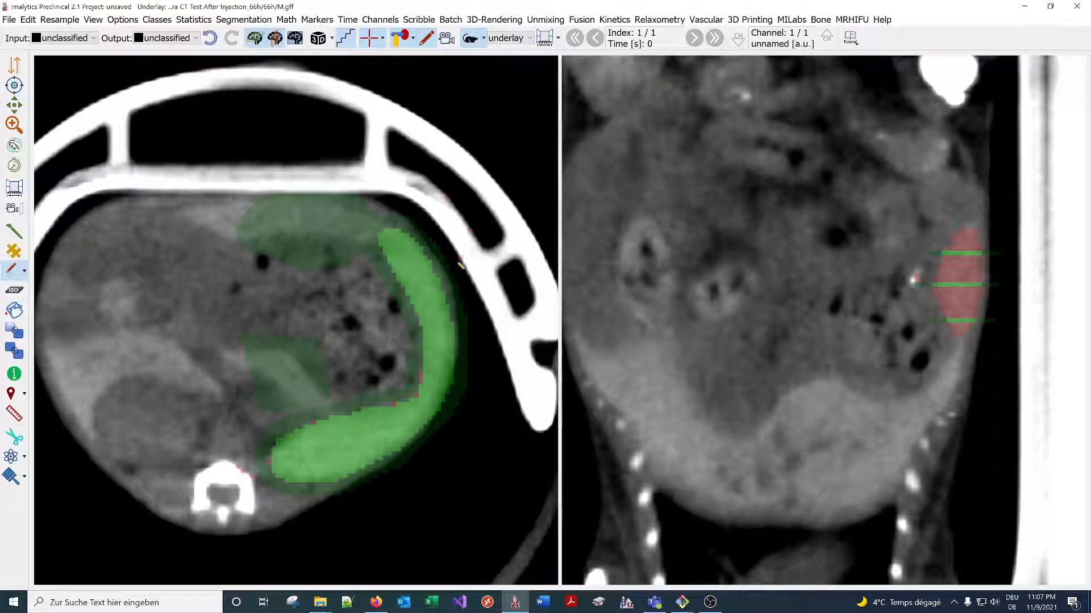
drag(432, 198, 495, 286)
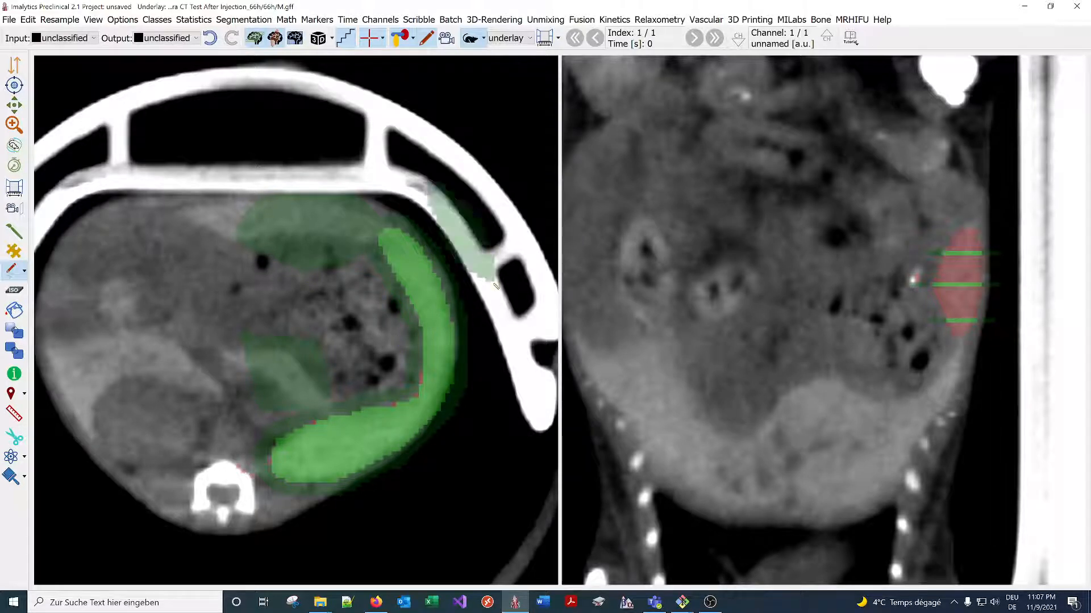
Check the segmentation across axial slices and mark the falsely included patch above the spleen as background
scroll(374, 370, down, 5)
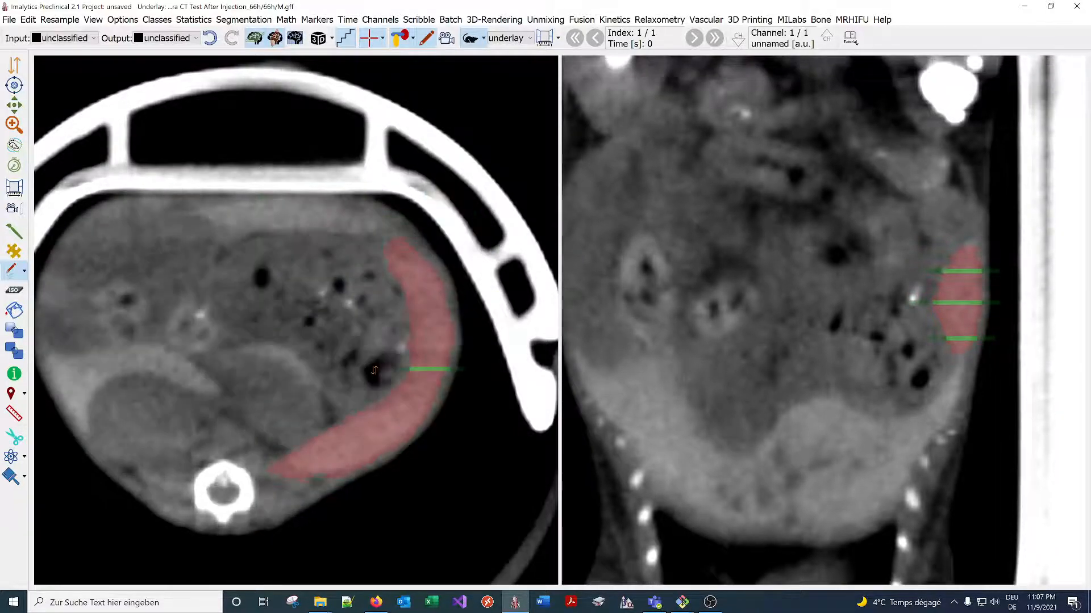
scroll(373, 370, down, 5)
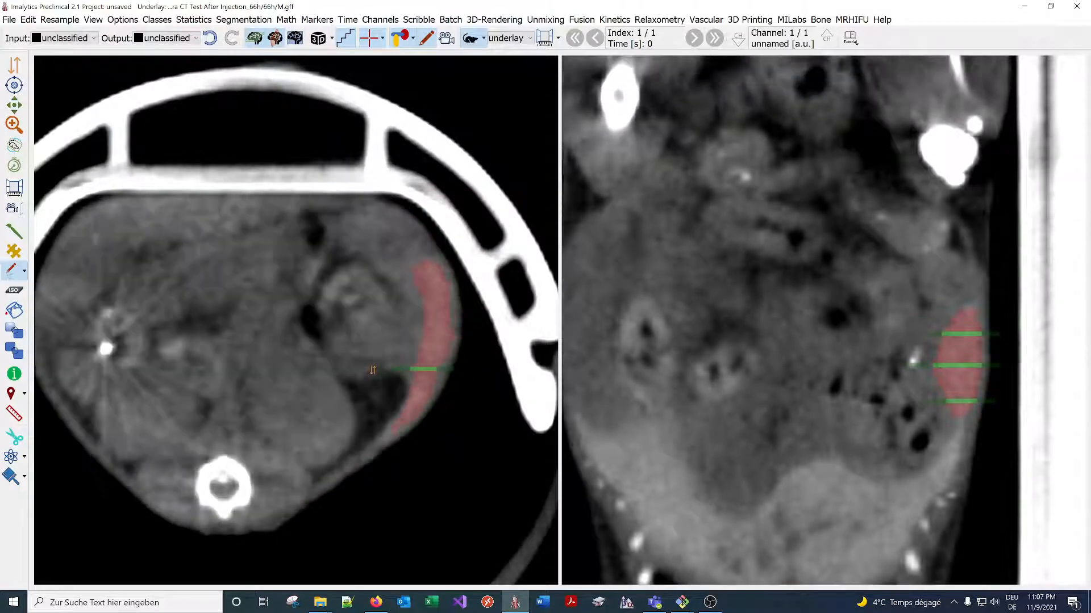
scroll(376, 372, down, 5)
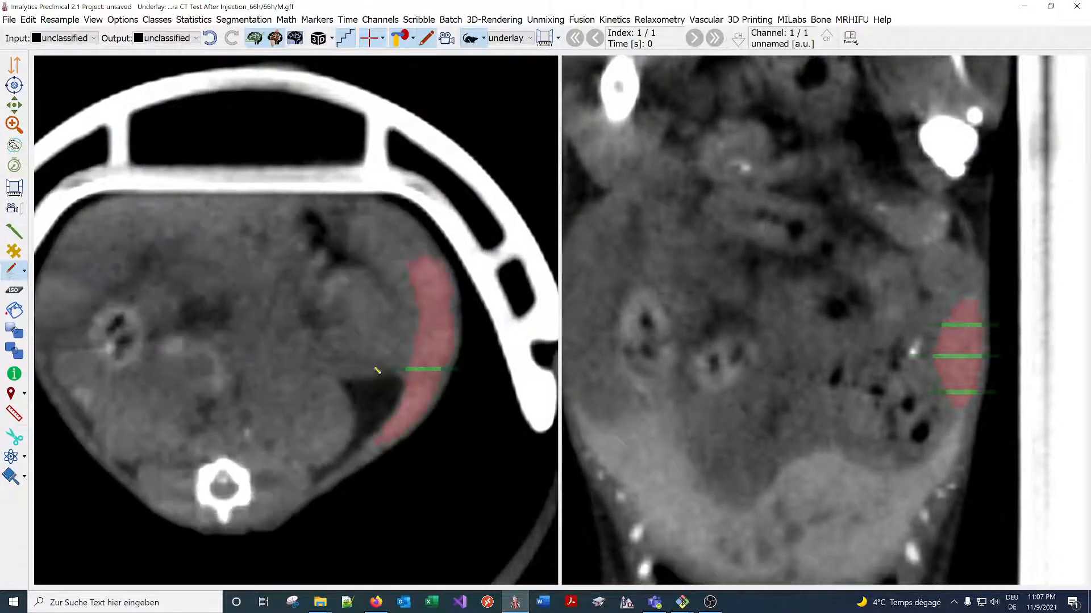
scroll(375, 368, down, 5)
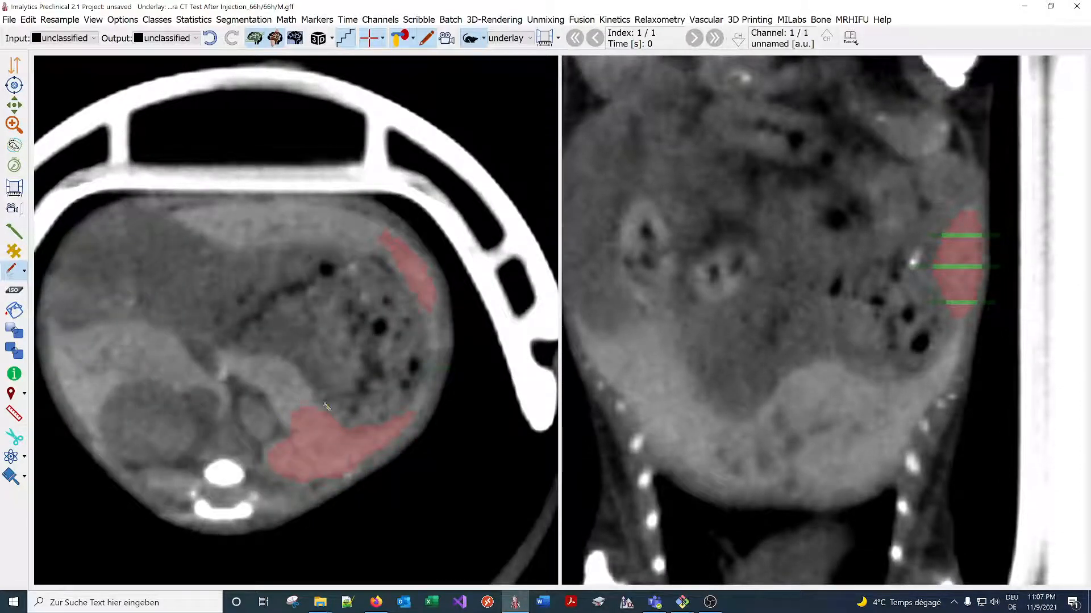
mouse_move(325, 405)
mouse_down()
mouse_move(309, 419)
mouse_move(341, 417)
mouse_up()
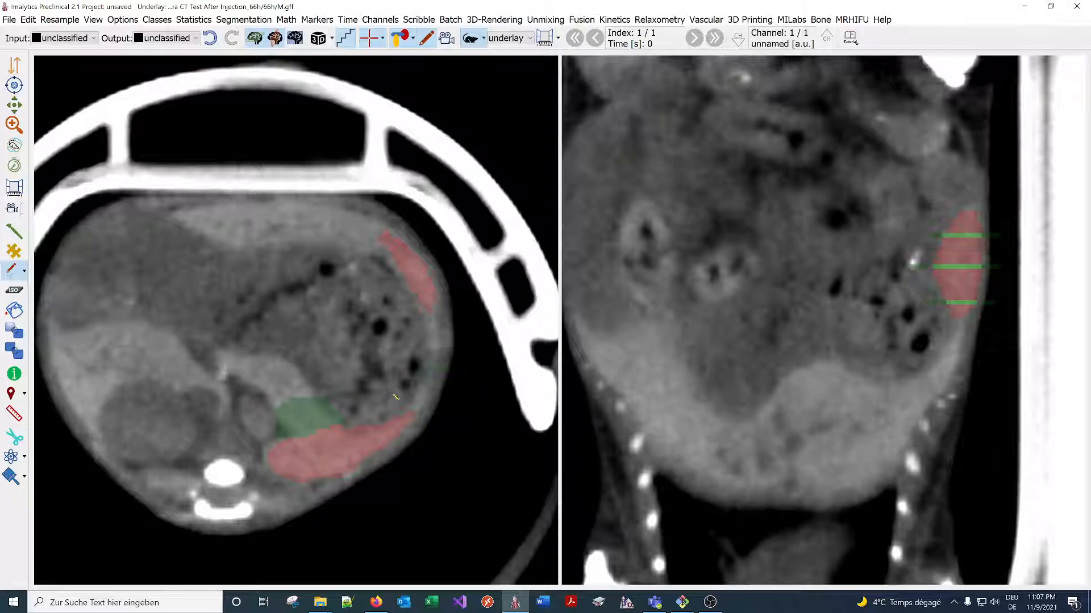
Set the scribble stroke type to Both (default) and scribble along the spleen in an axial slice closer to the head and in a coronal slice
scroll(359, 413, down, 8)
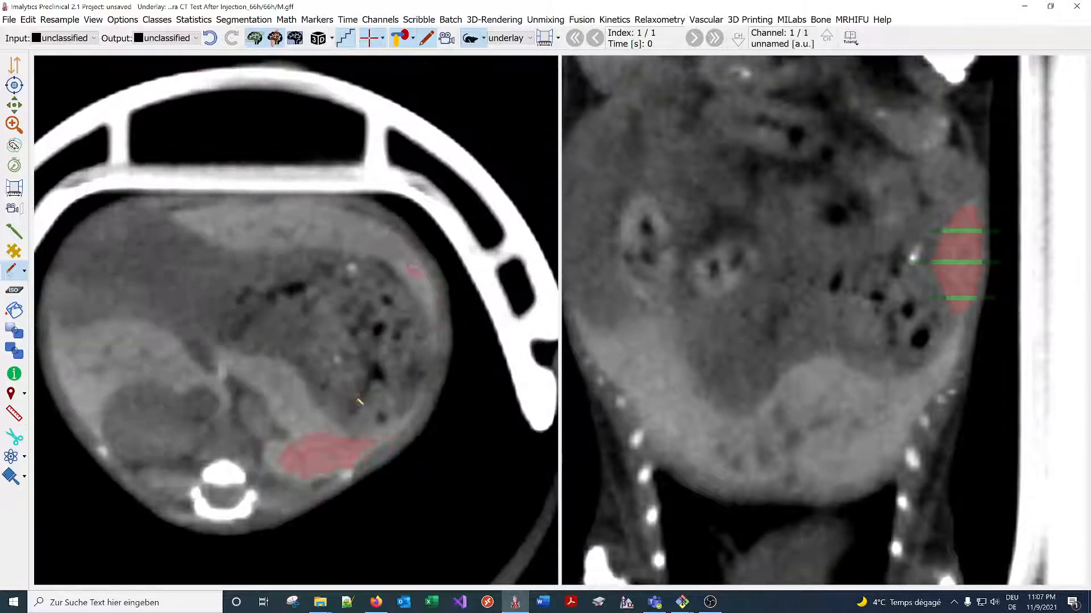
scroll(359, 399, down, 6)
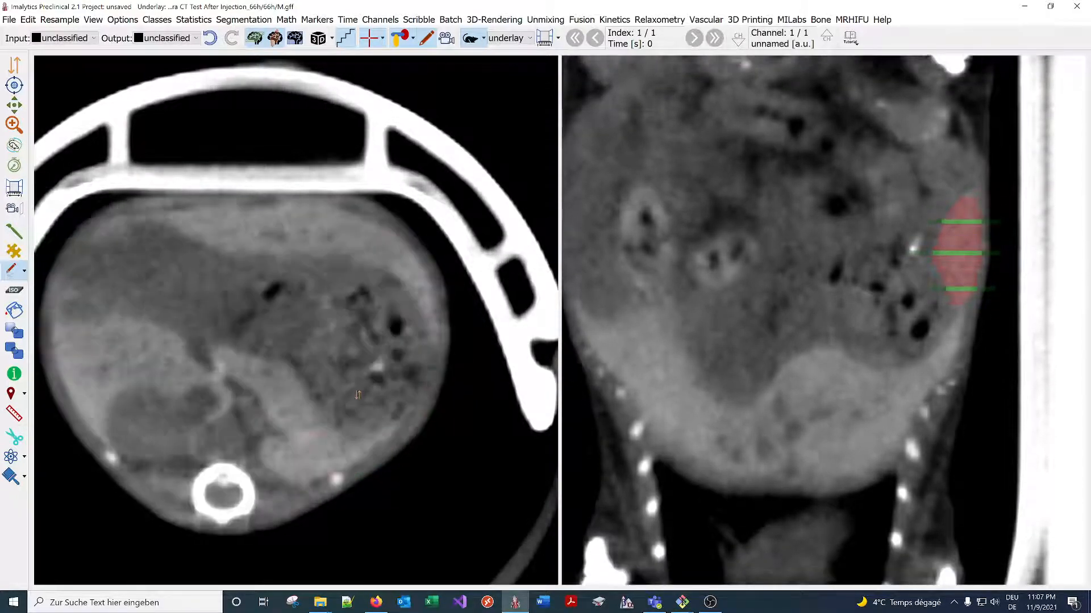
scroll(358, 396, up, 3)
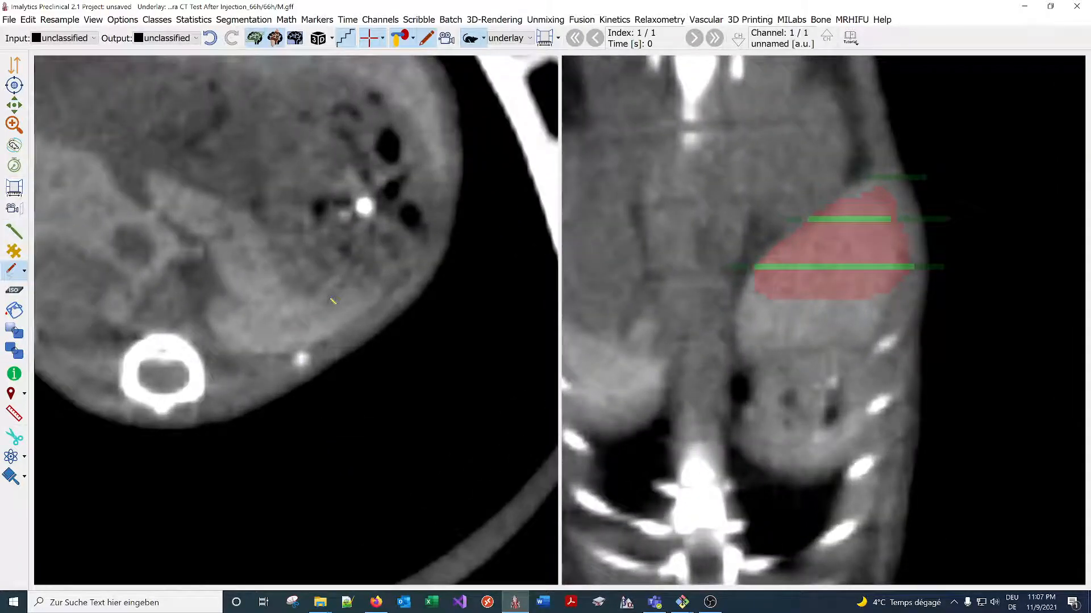
click(22, 272)
mouse_move(50, 271)
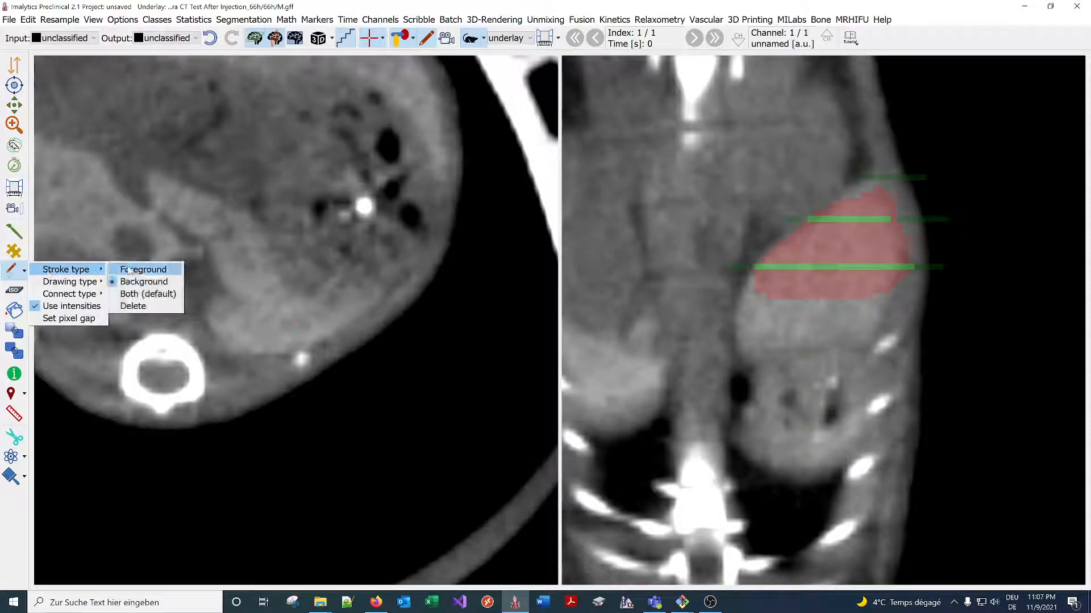
click(132, 294)
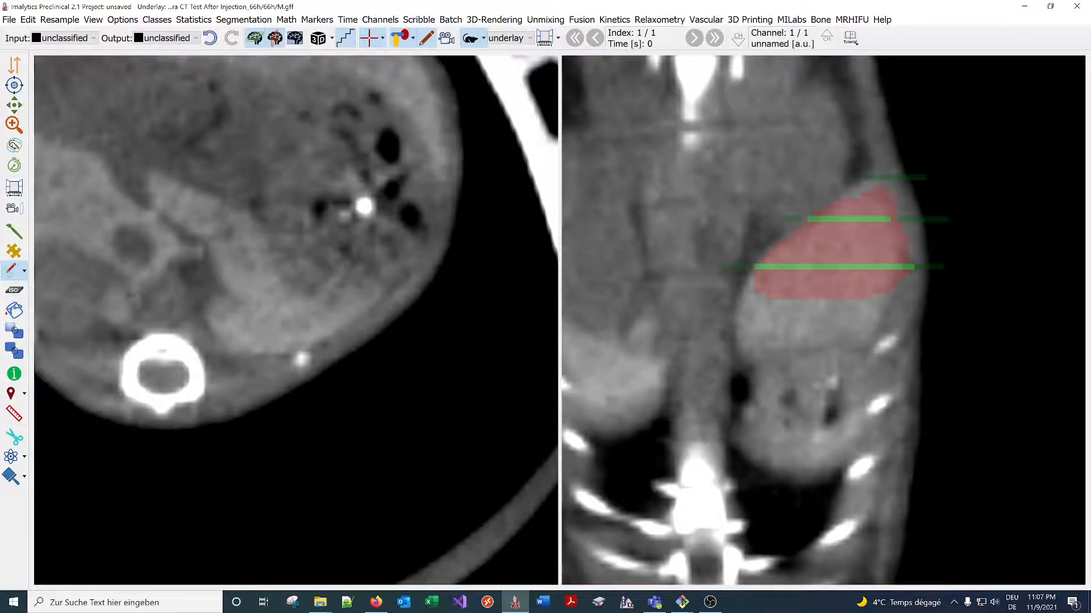
mouse_move(330, 353)
mouse_down()
mouse_move(255, 365)
mouse_move(207, 311)
mouse_move(392, 272)
mouse_move(332, 348)
mouse_up()
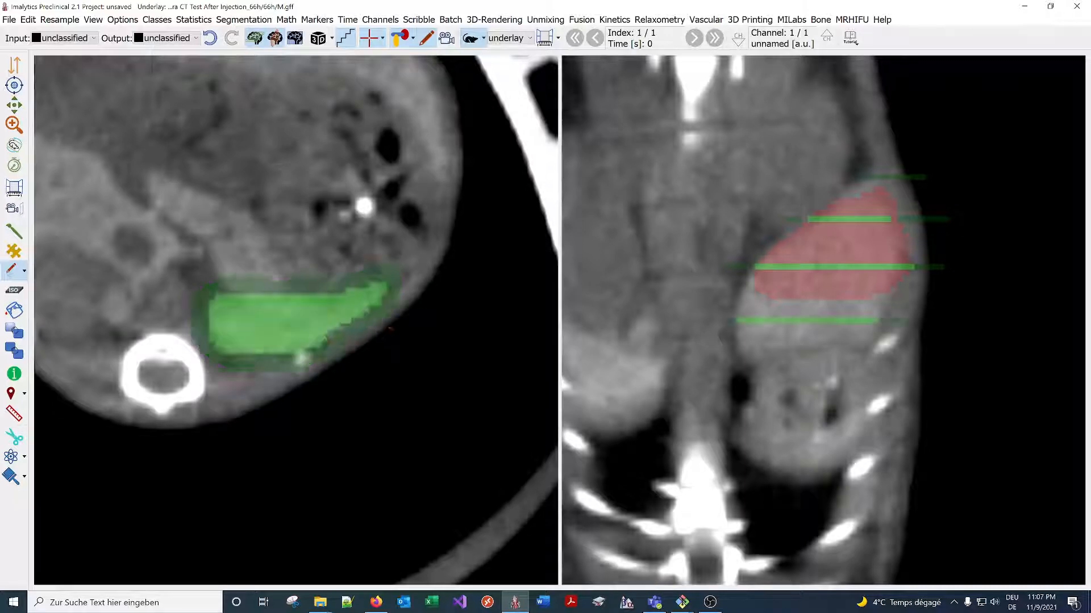
scroll(391, 328, up, 3)
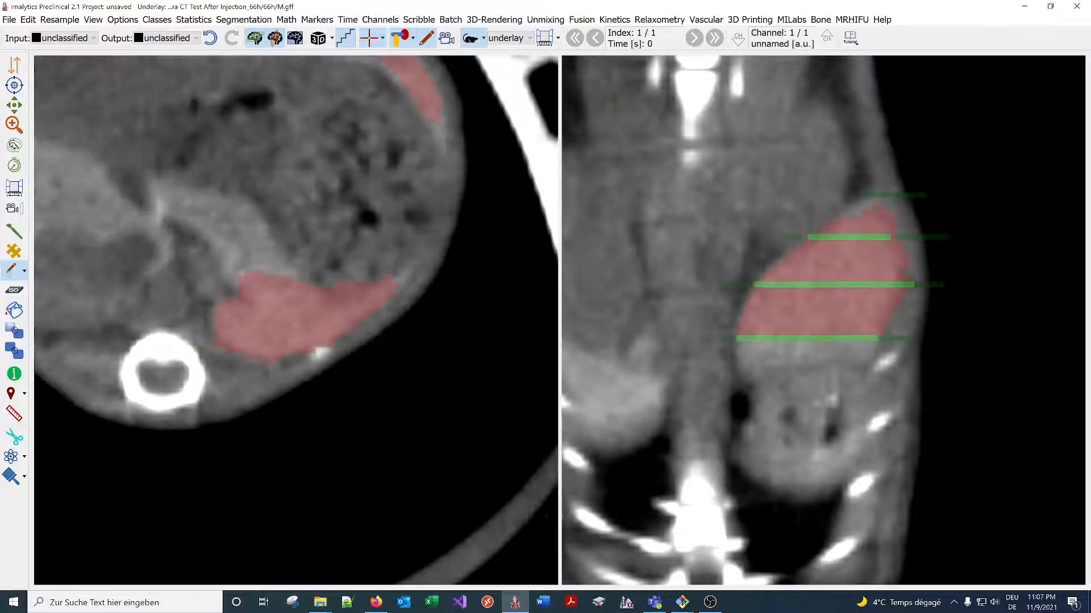
mouse_move(872, 332)
mouse_down()
mouse_move(852, 375)
mouse_move(741, 369)
mouse_move(725, 310)
mouse_move(778, 240)
mouse_move(846, 190)
mouse_move(916, 238)
mouse_move(909, 318)
mouse_move(884, 341)
mouse_up()
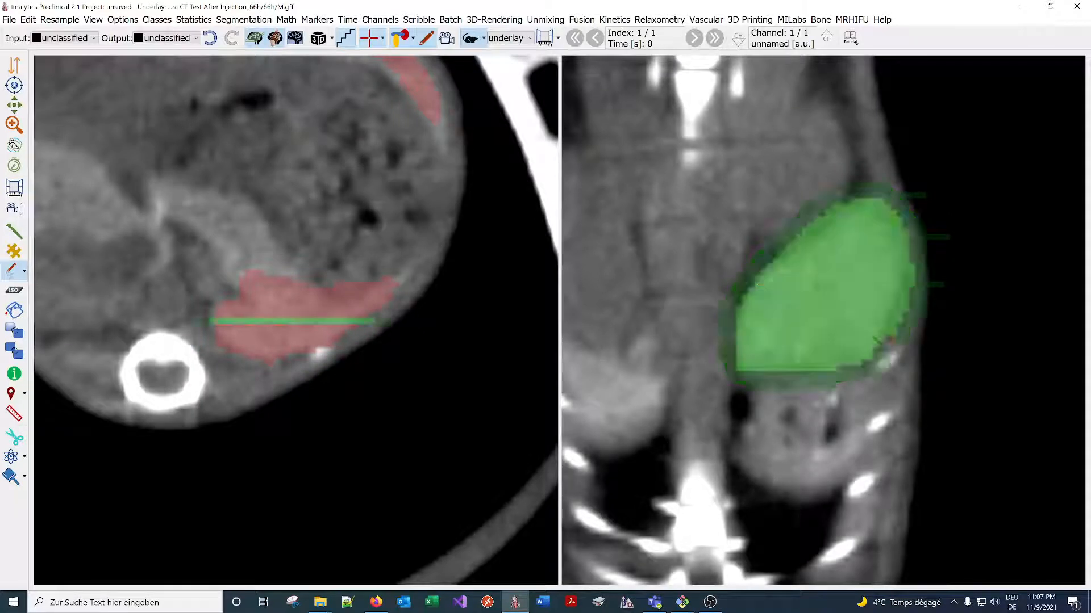
Set the scribble stroke type to Background and mark the small false patch beside the spleen in a more ventral coronal slice
scroll(862, 279, up, 12)
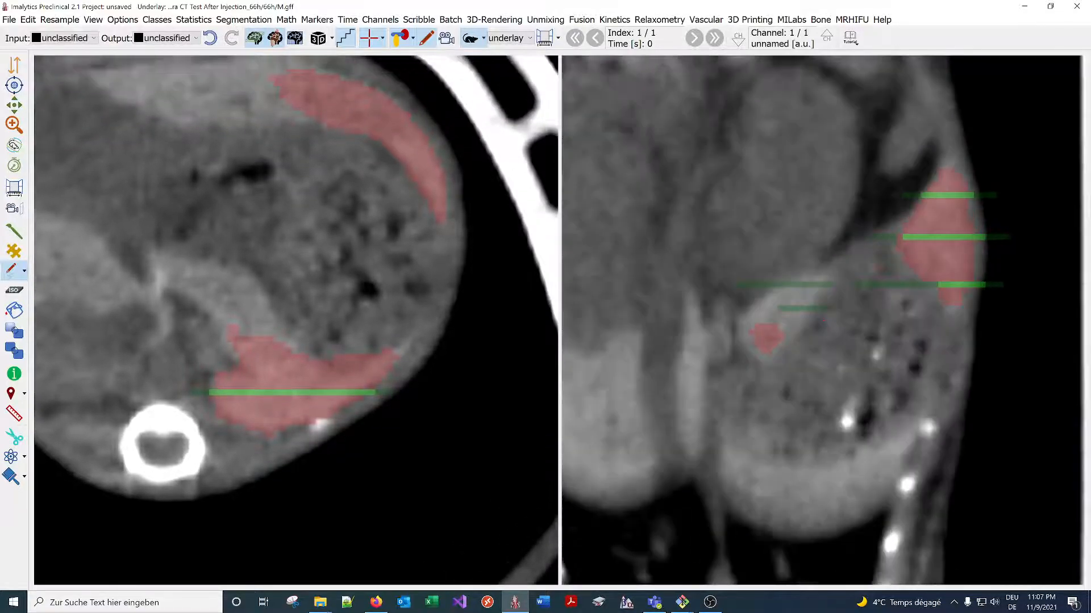
scroll(861, 279, up, 3)
scroll(861, 279, down, 4)
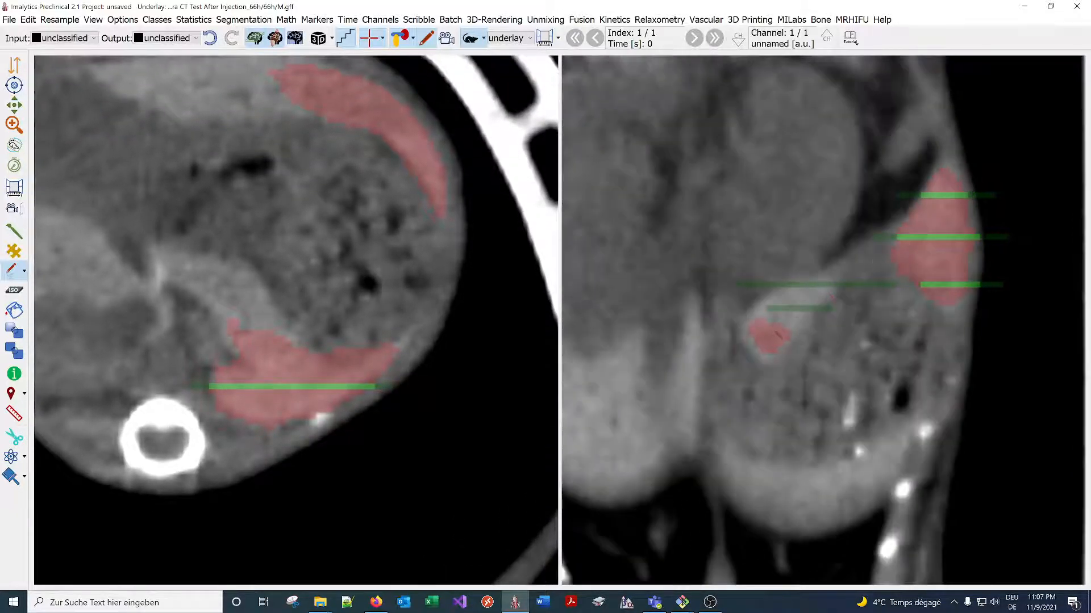
click(25, 271)
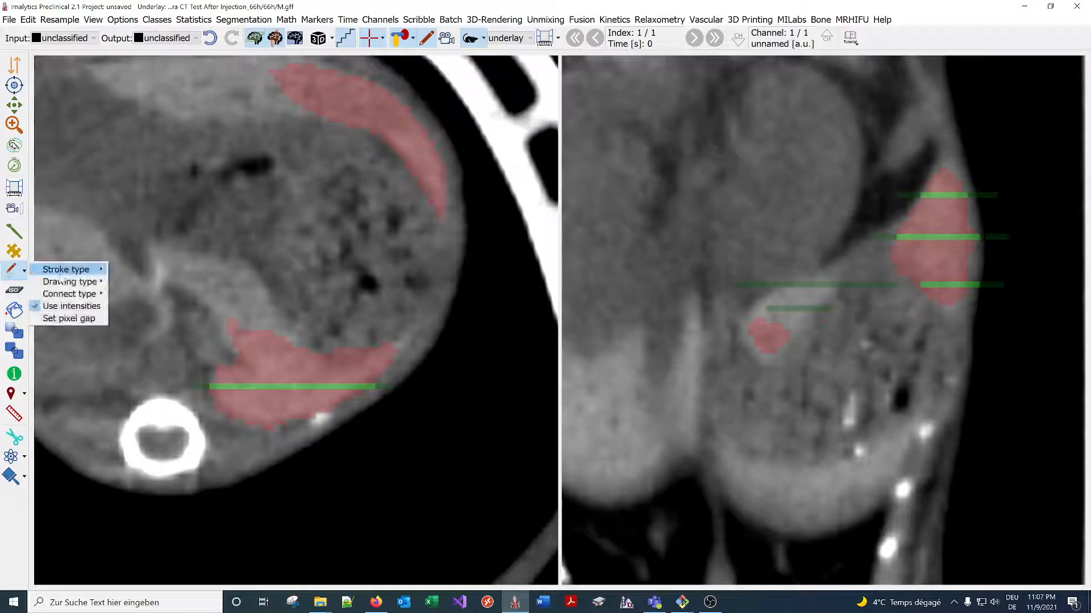
mouse_move(64, 272)
click(151, 271)
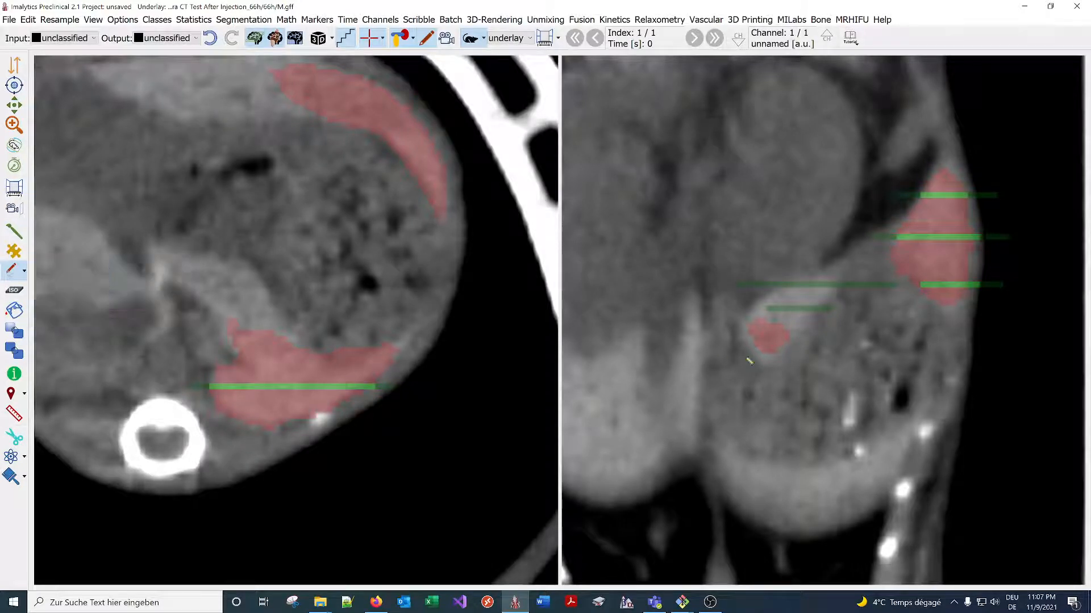
drag(770, 366, 769, 338)
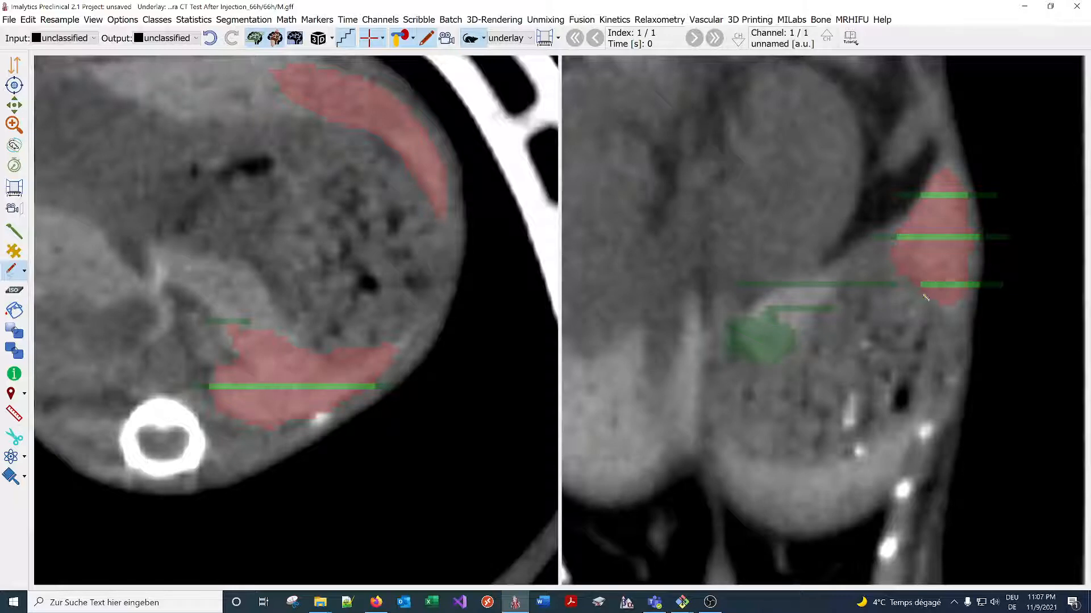
Mark the falsely included tissue below the spleen, towards and inside the liver, as background in two ventral coronal slices
scroll(939, 271, down, 10)
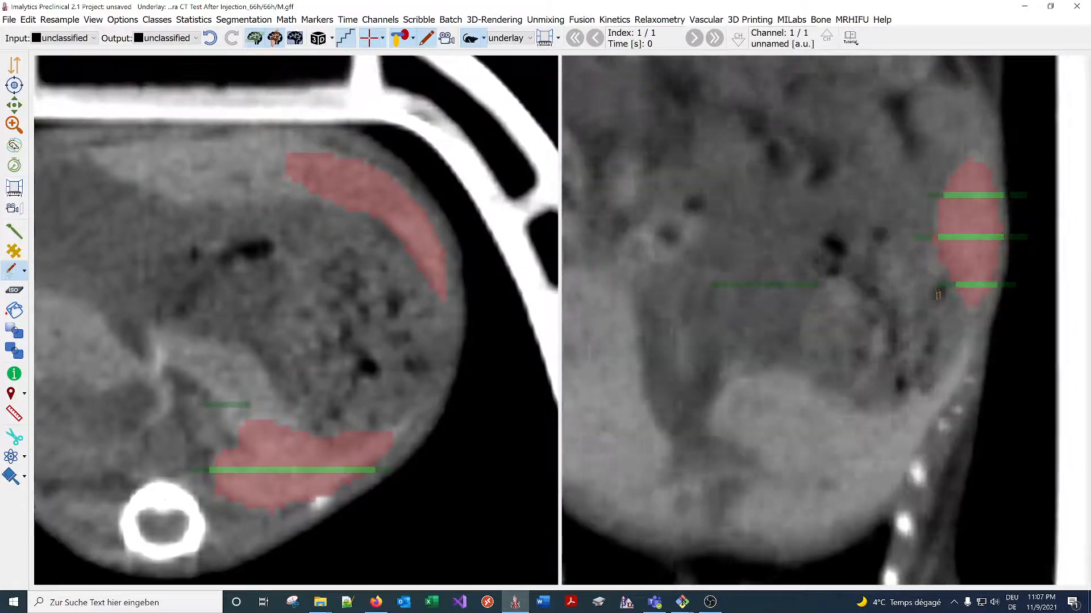
scroll(878, 348, down, 2)
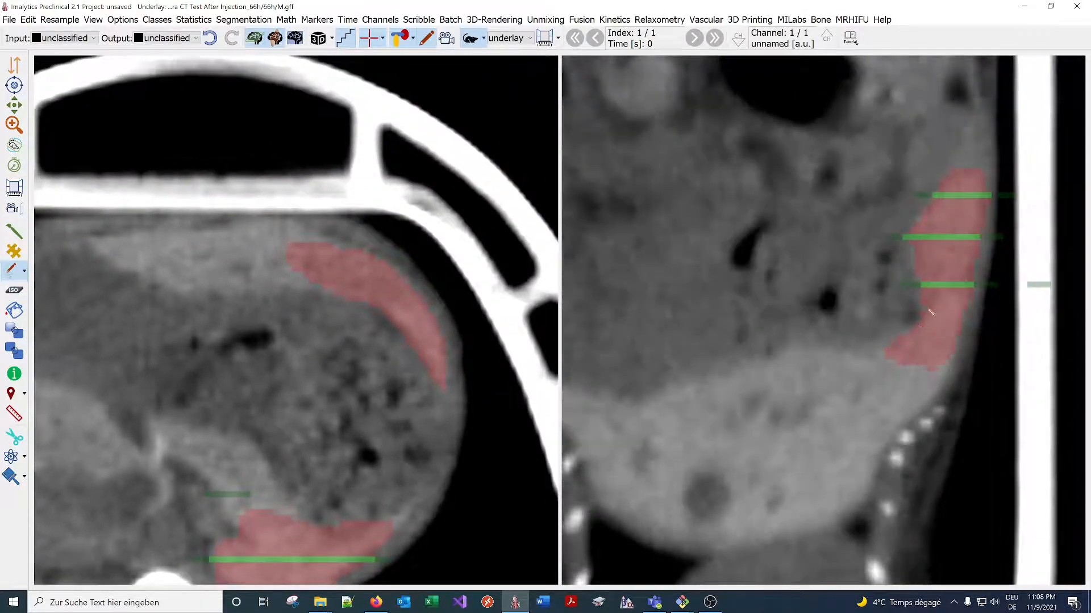
drag(950, 370, 892, 386)
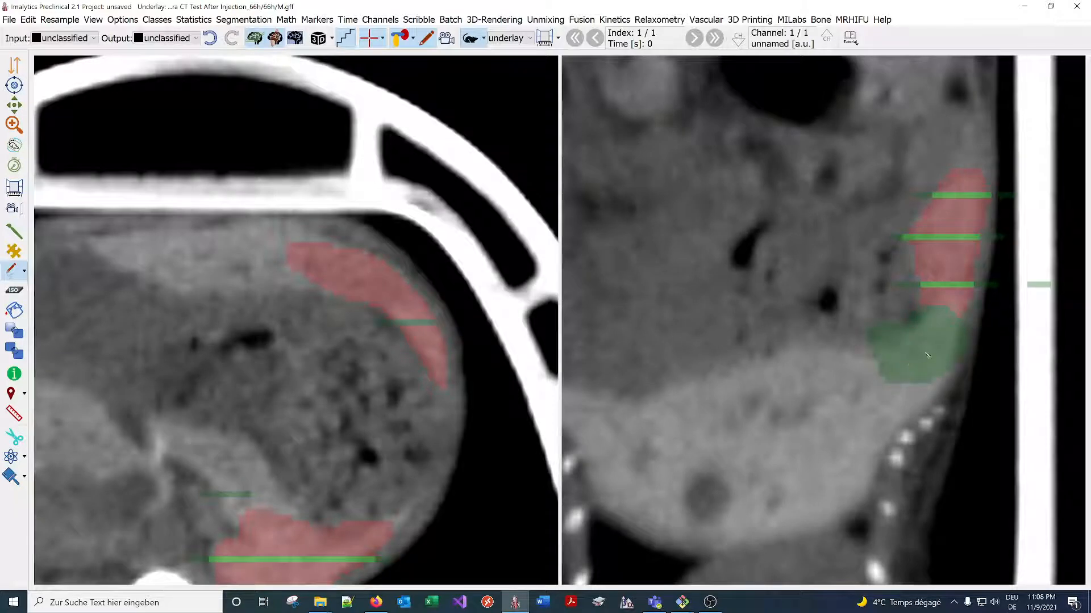
scroll(909, 270, down, 10)
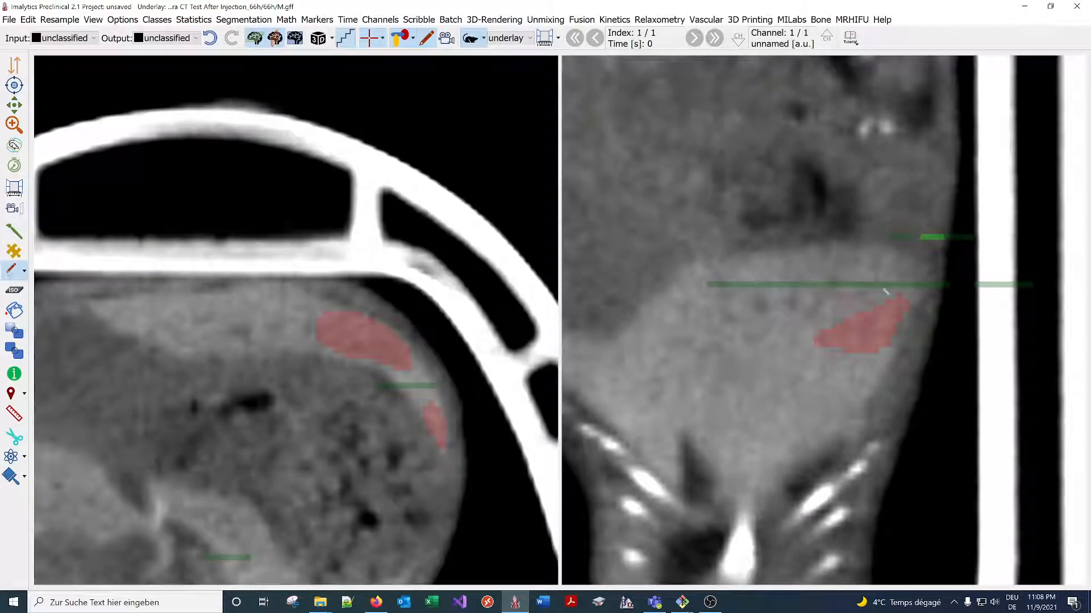
drag(858, 378, 798, 363)
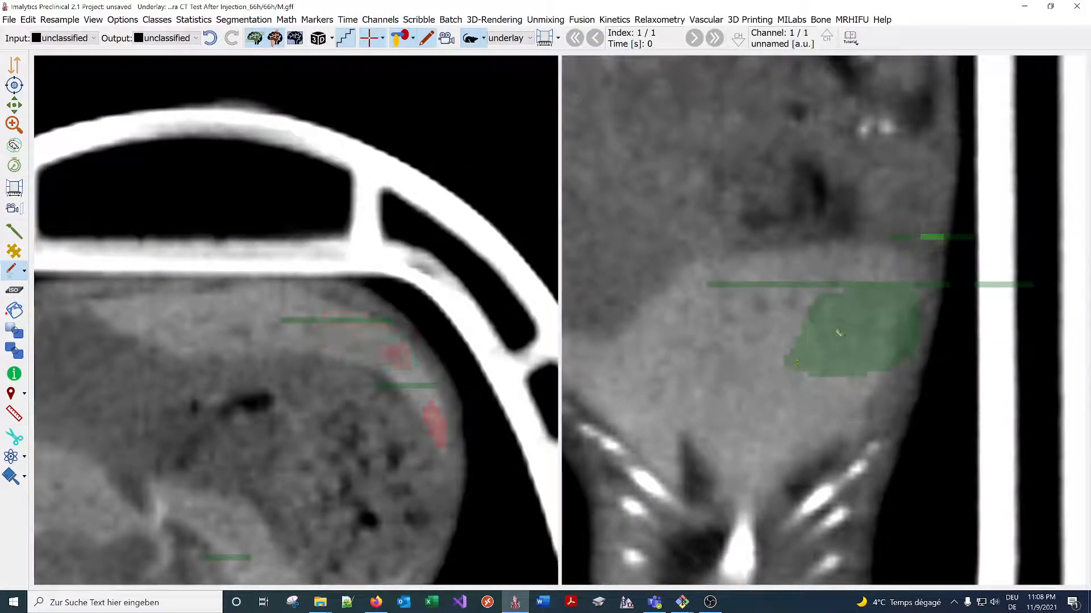
Mark the false segmentation along the rib as background in a dorsal coronal slice at the level of the spine
scroll(829, 294, up, 15)
scroll(832, 285, up, 20)
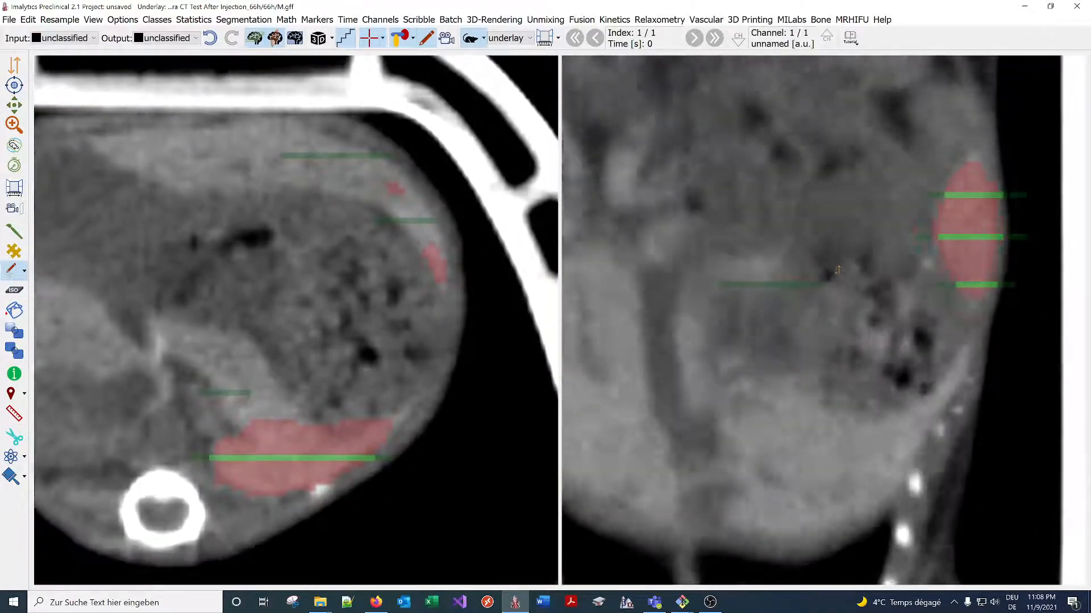
scroll(842, 240, down, 10)
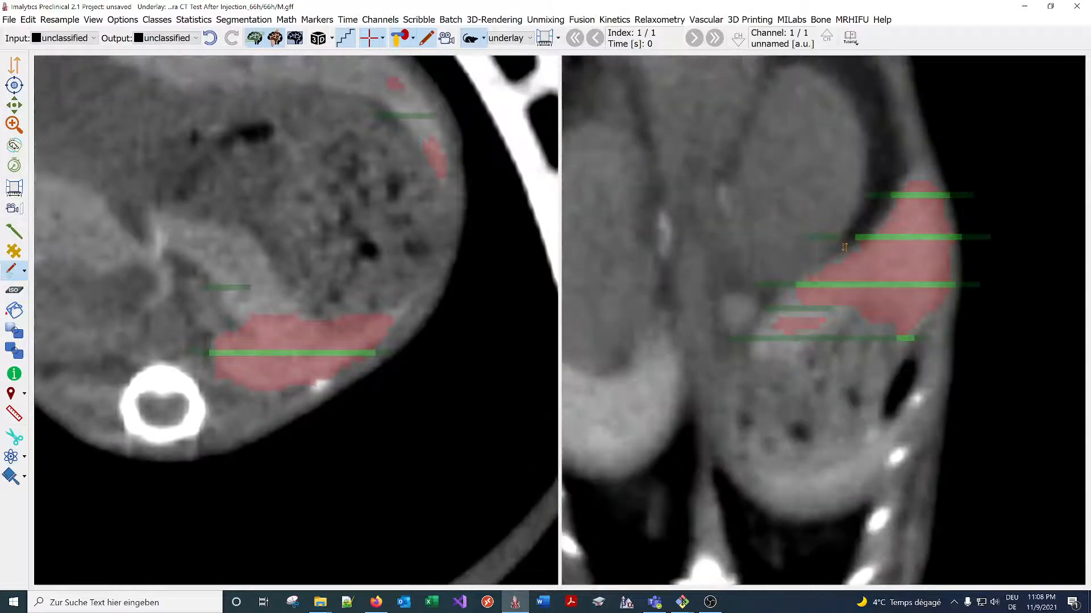
scroll(849, 259, up, 15)
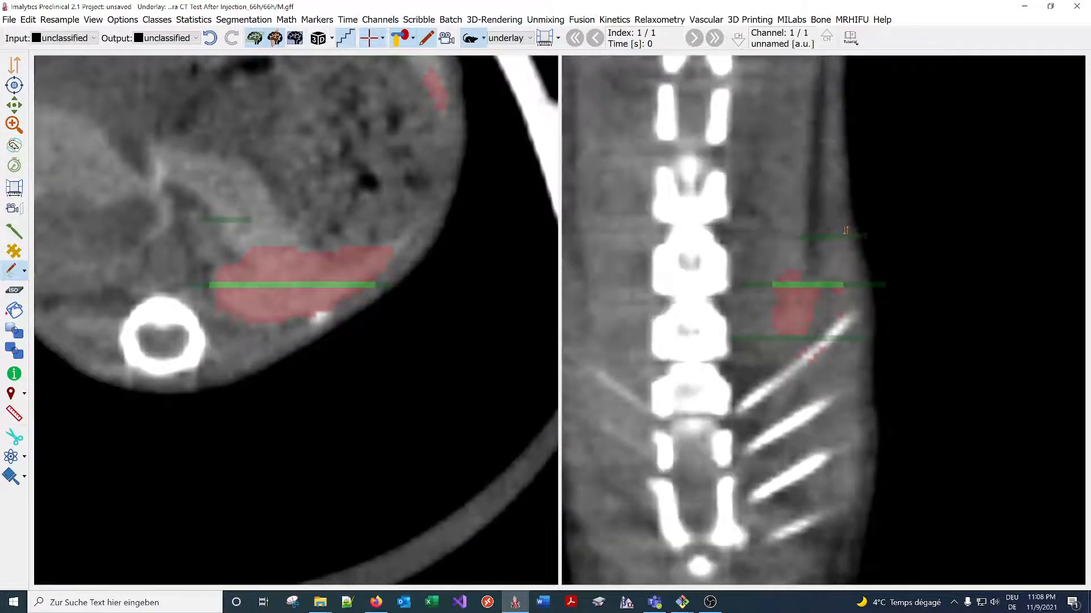
mouse_move(846, 230)
mouse_down()
mouse_move(846, 247)
mouse_move(847, 230)
mouse_up()
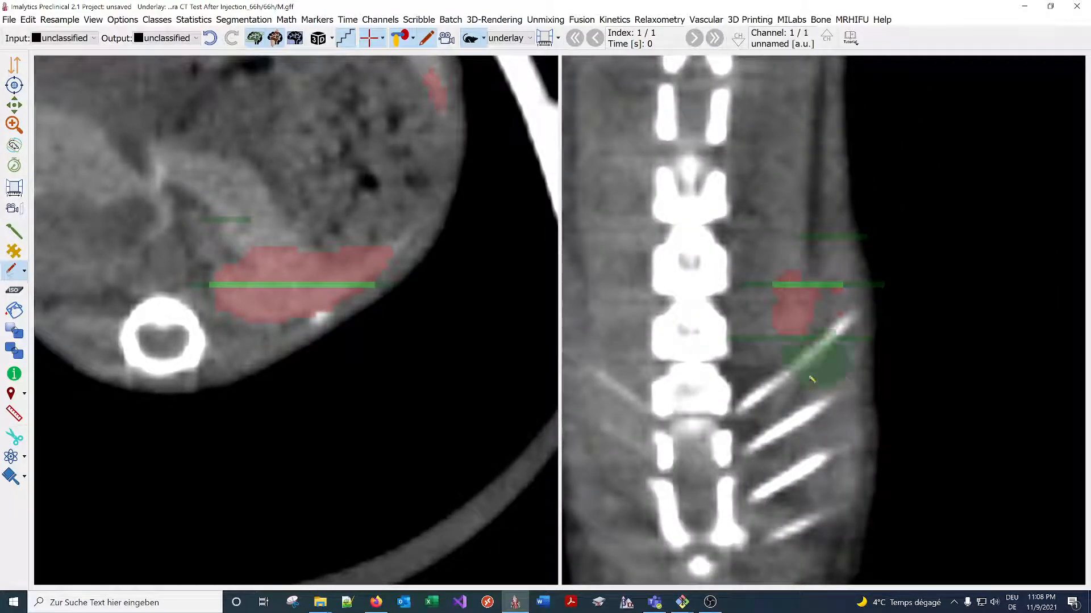
Mark the remaining false patches just below the spleen as background in two ventral coronal slices
scroll(827, 316, down, 20)
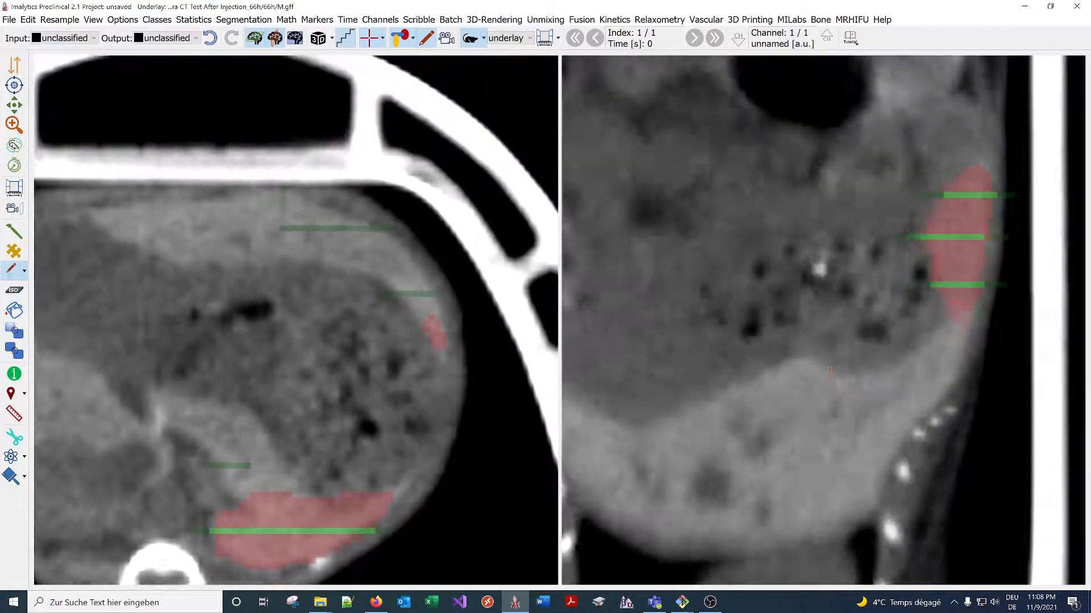
drag(830, 371, 853, 337)
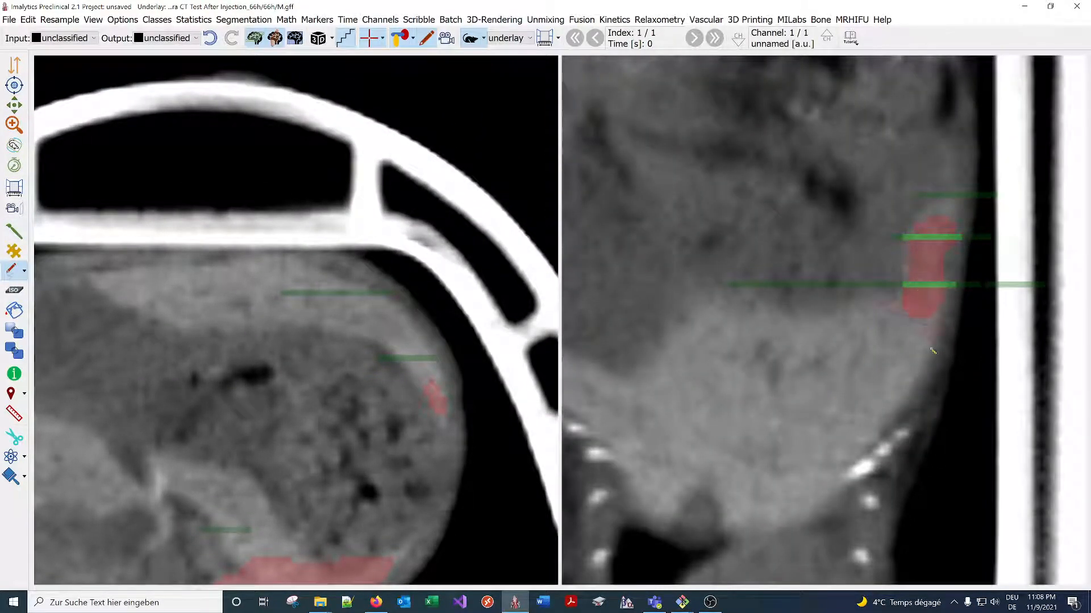
drag(889, 355, 900, 333)
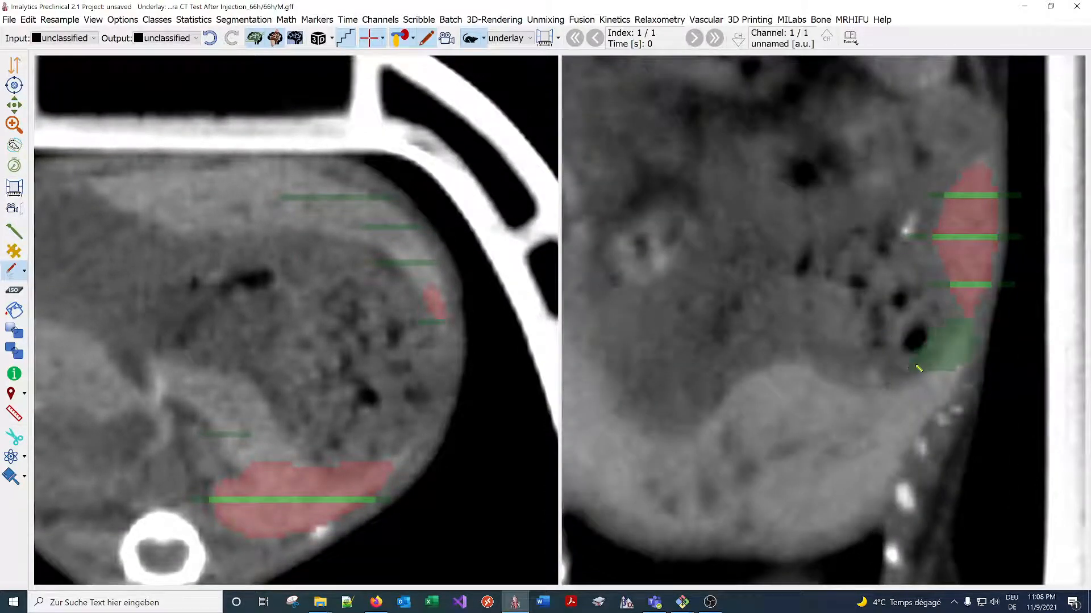
drag(919, 368, 920, 388)
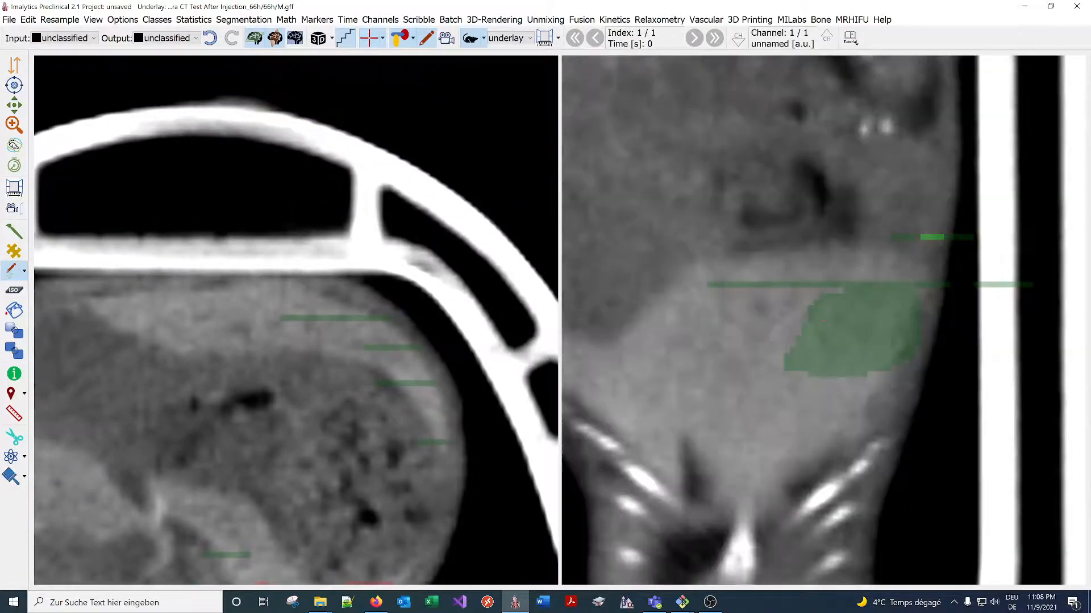
Check the corrected spleen segmentation through the coronal and axial slices, up close and in the whole-body view
scroll(823, 321, down, 20)
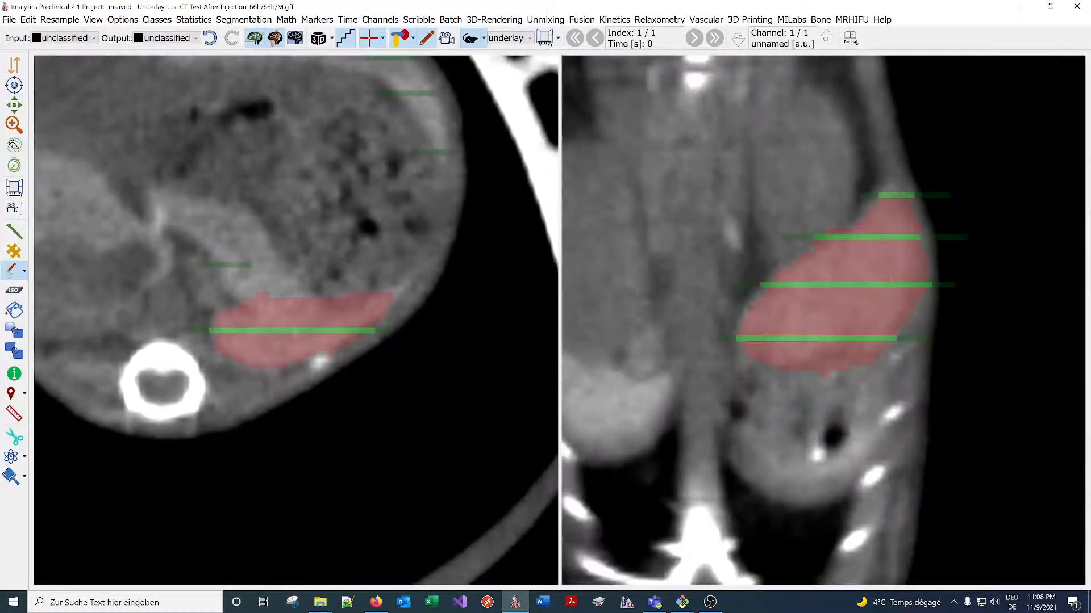
mouse_move(890, 279)
mouse_down()
mouse_move(881, 268)
mouse_move(882, 284)
mouse_up()
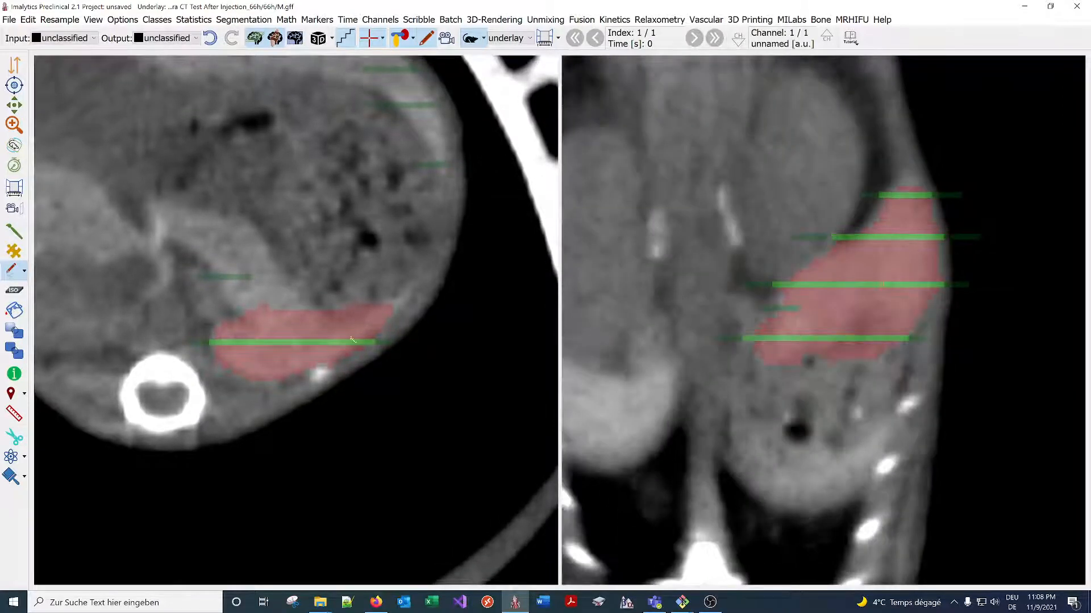
middle_click(793, 342)
drag(334, 304, 418, 203)
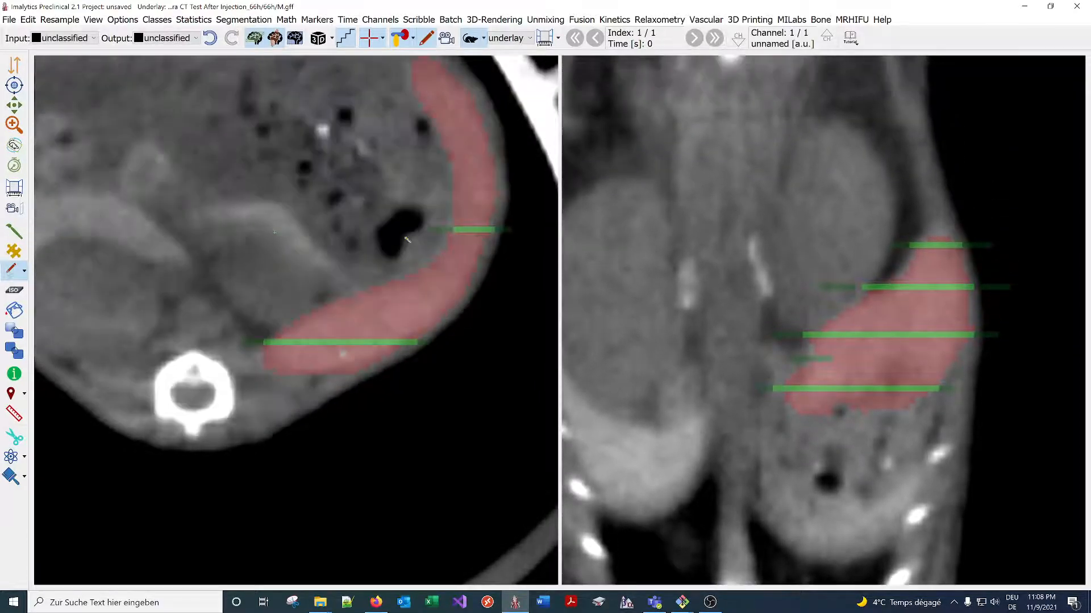
middle_click(418, 201)
scroll(278, 301, down, 8)
scroll(273, 302, up, 15)
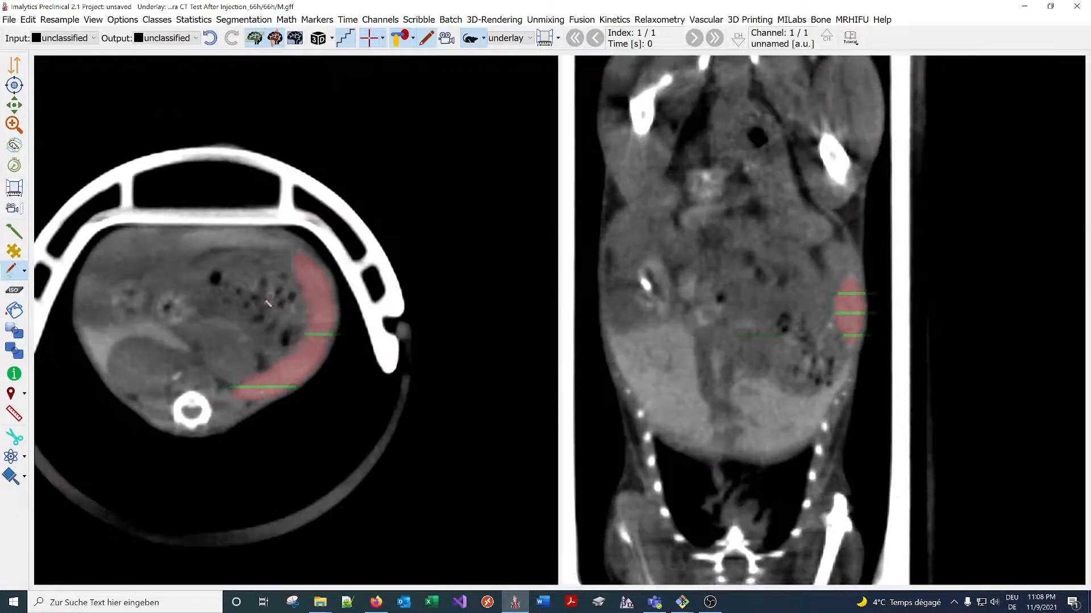
scroll(264, 300, down, 4)
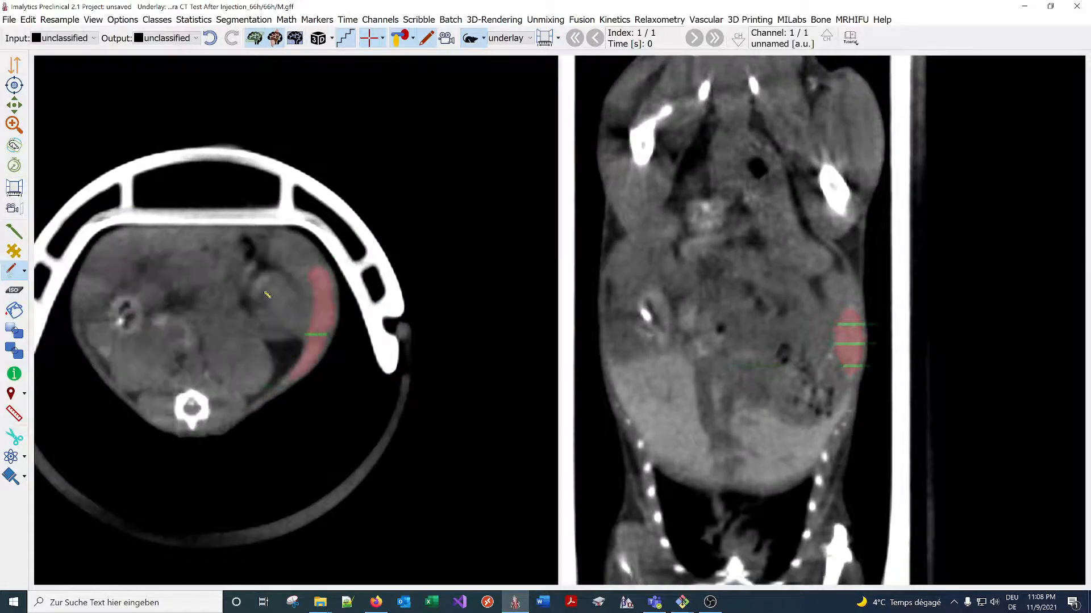
Create a new output class named Spleen for the scribble segmentation
right_click(266, 293)
click(287, 298)
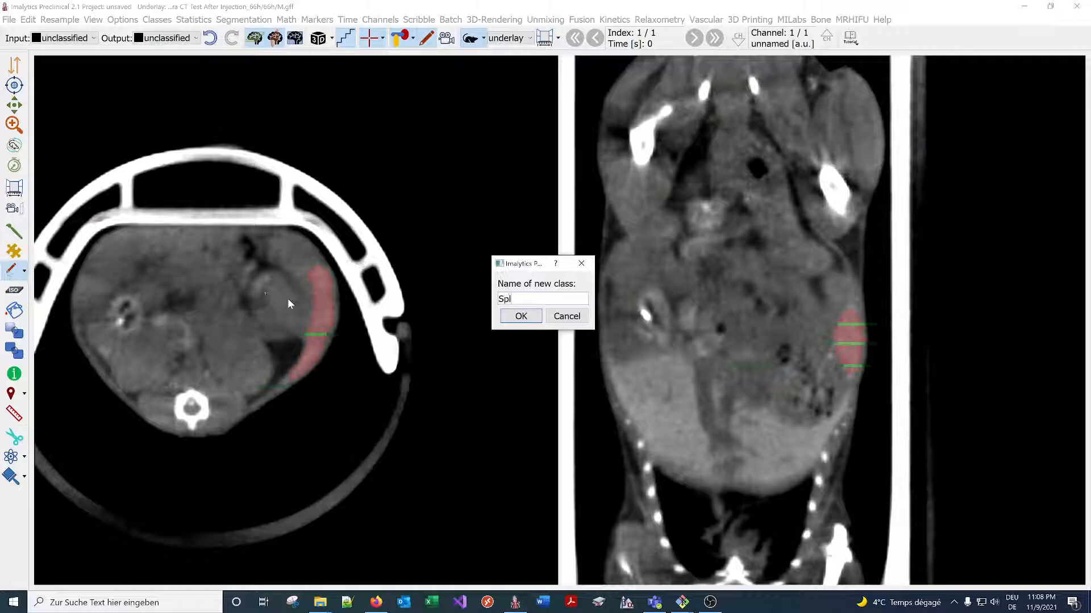
text(Spleen)
key(Return)
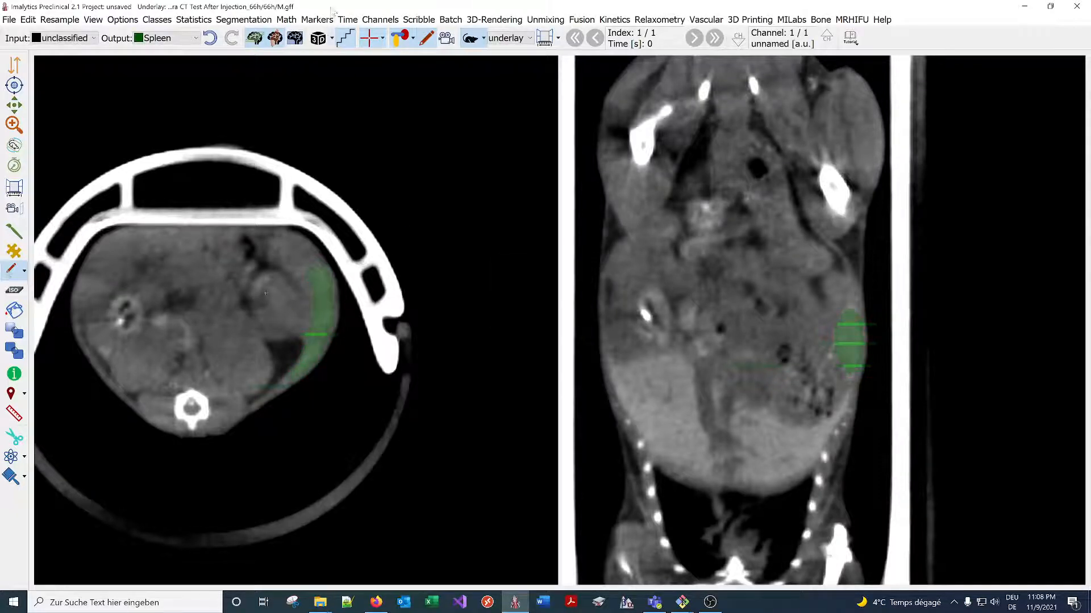
Show the 3D rendering, rotate it to expose the segmented spleen, and choose Spleen as the input class
click(318, 38)
drag(862, 347, 614, 359)
right_click(864, 318)
click(903, 363)
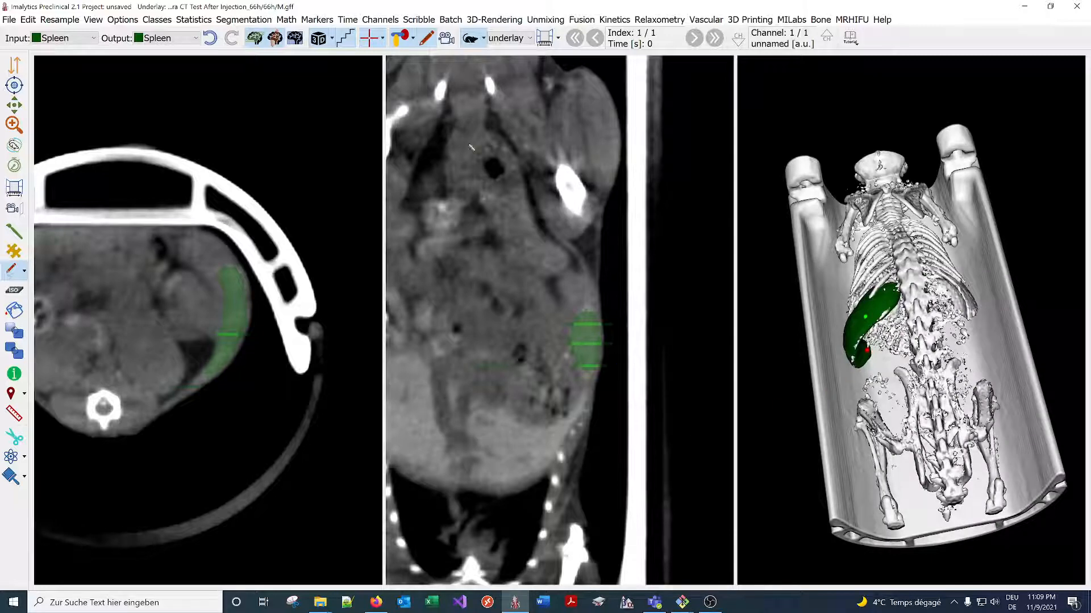
Examine the underlay class statistics for the spleen's volume and mean intensity, and close the table
click(240, 20)
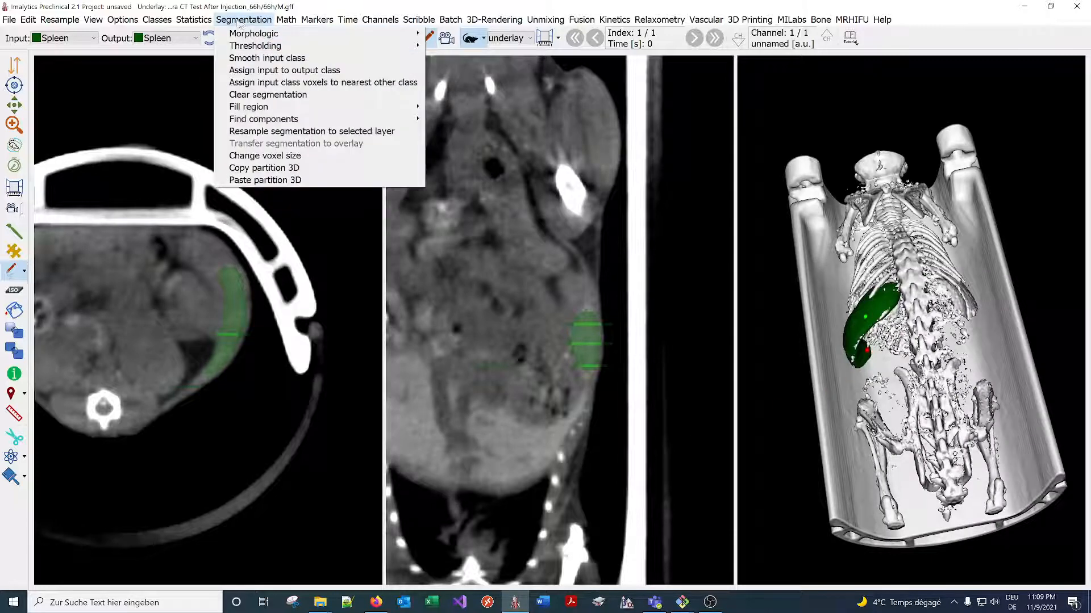
click(202, 33)
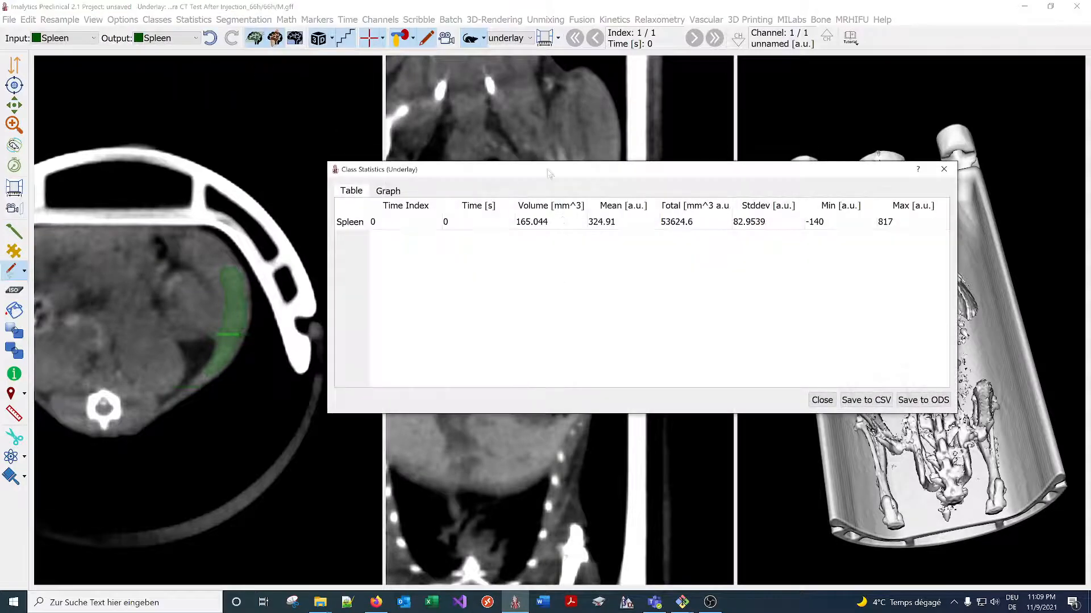
drag(548, 172, 443, 177)
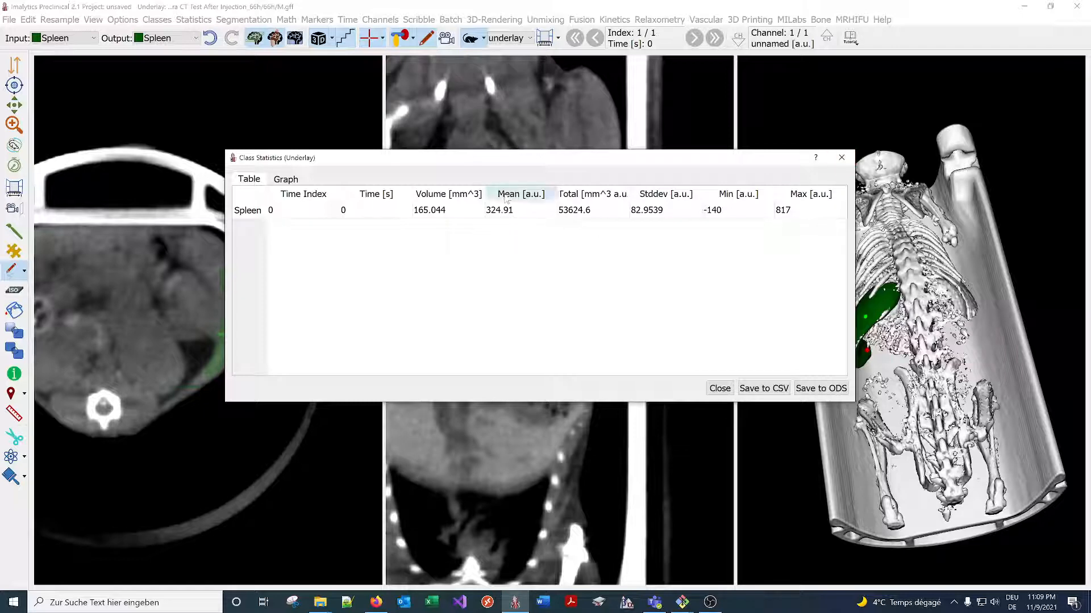
drag(515, 163, 485, 154)
click(811, 150)
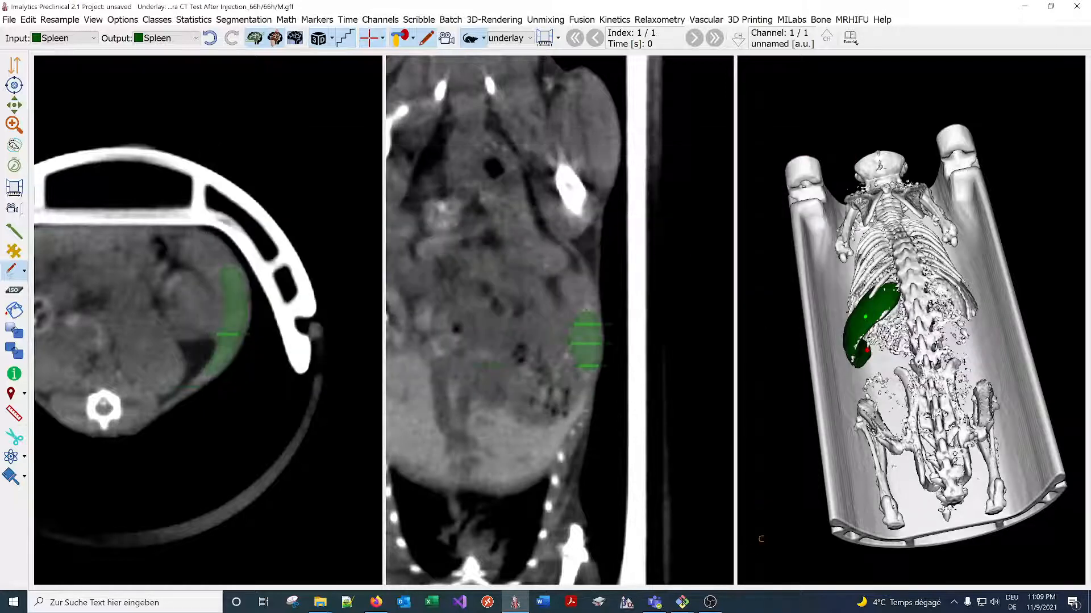